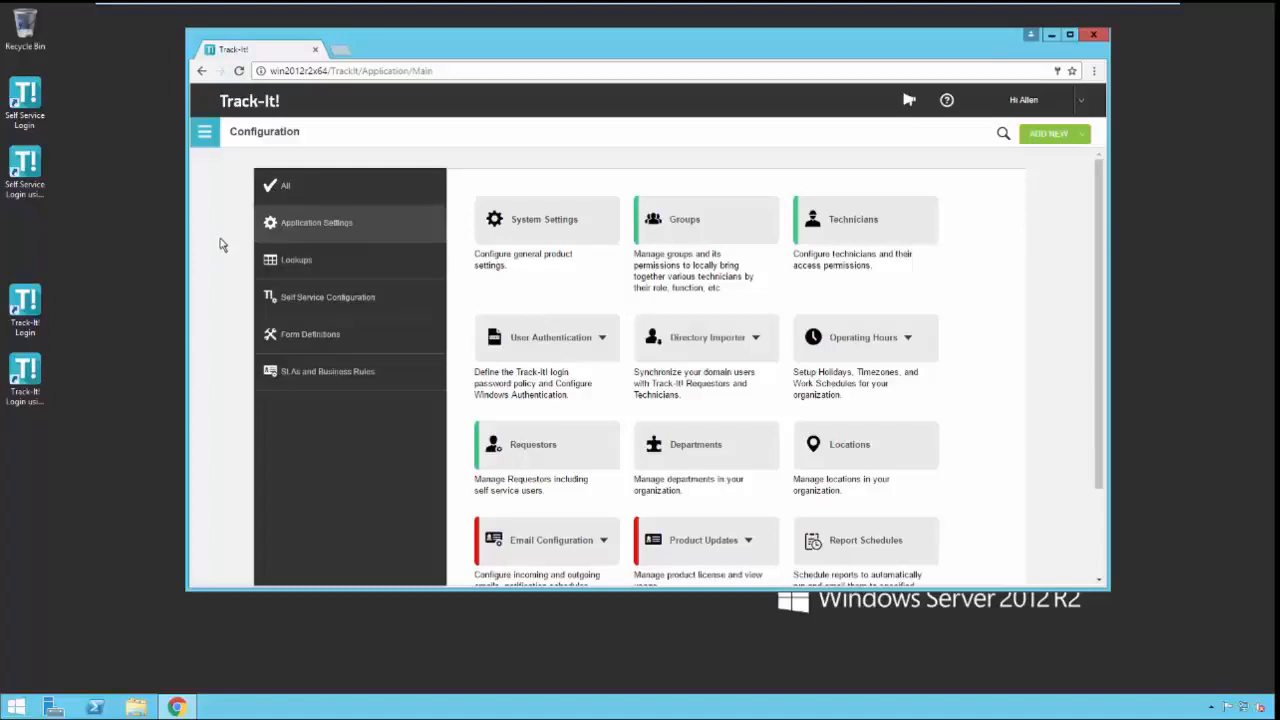
Step: Maximize the browser window and open the Directory Importer's Directory Service settings
click(203, 137)
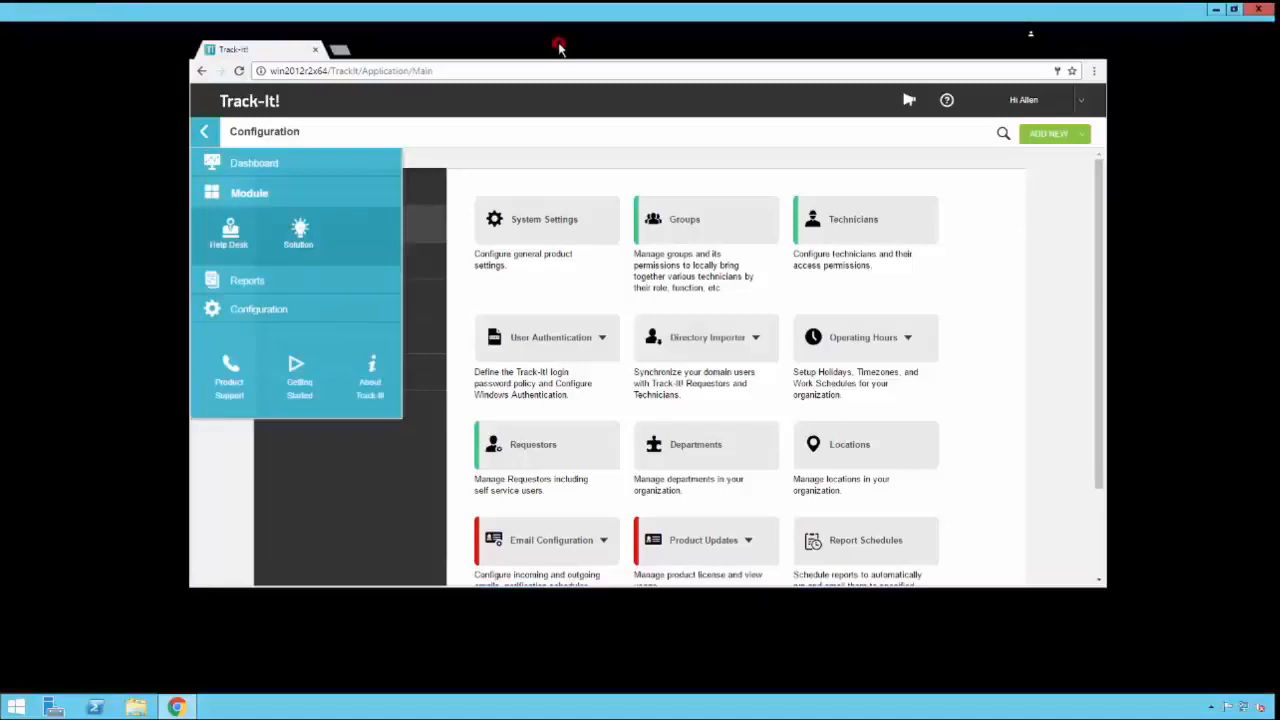
double_click(560, 48)
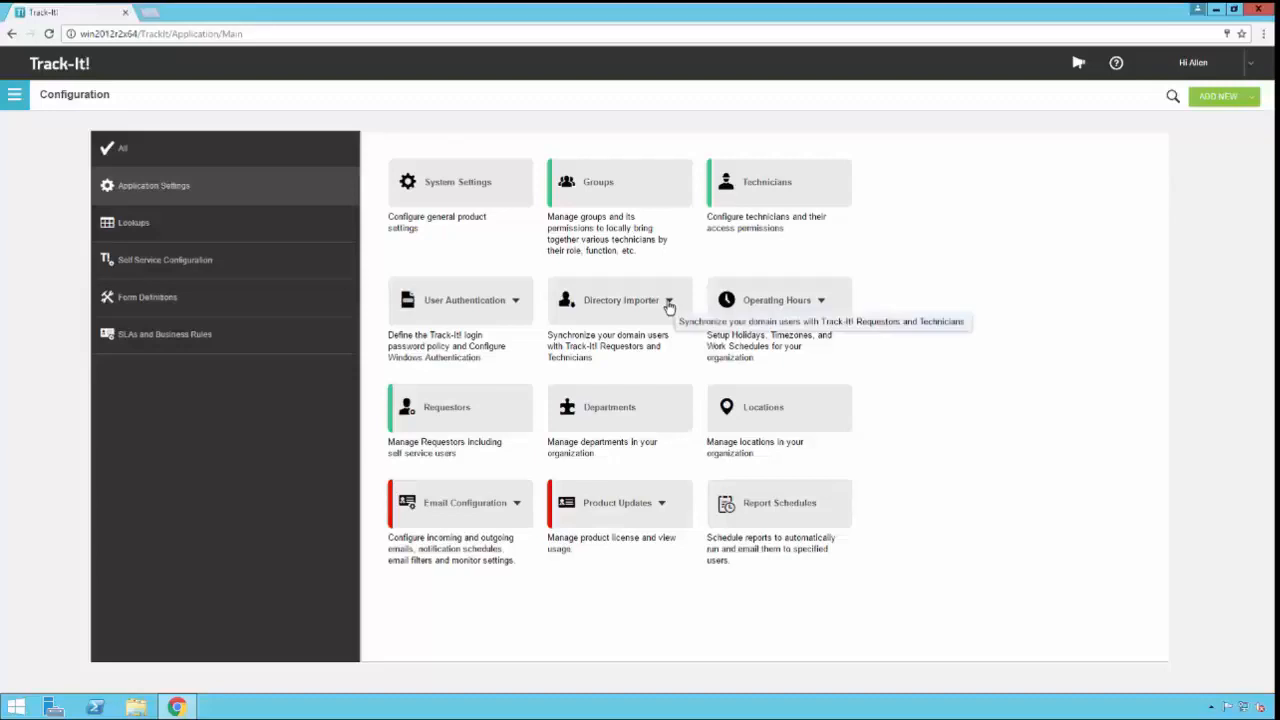
click(669, 304)
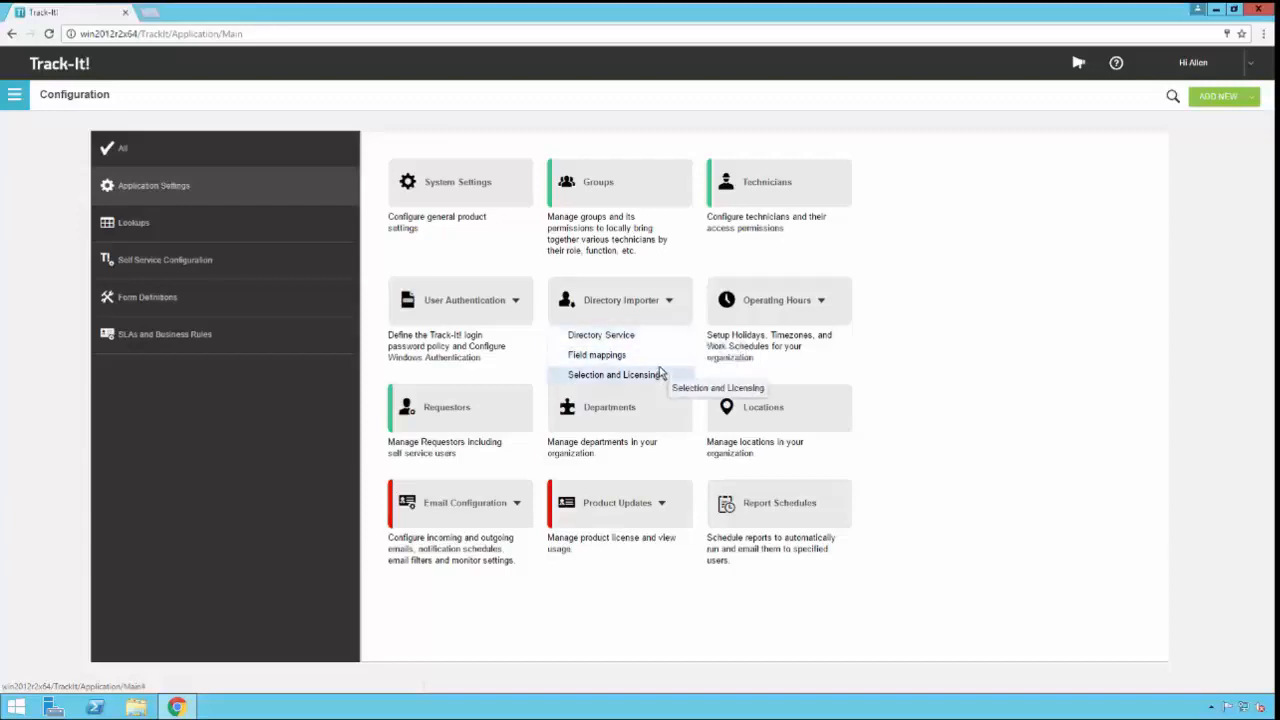
click(658, 341)
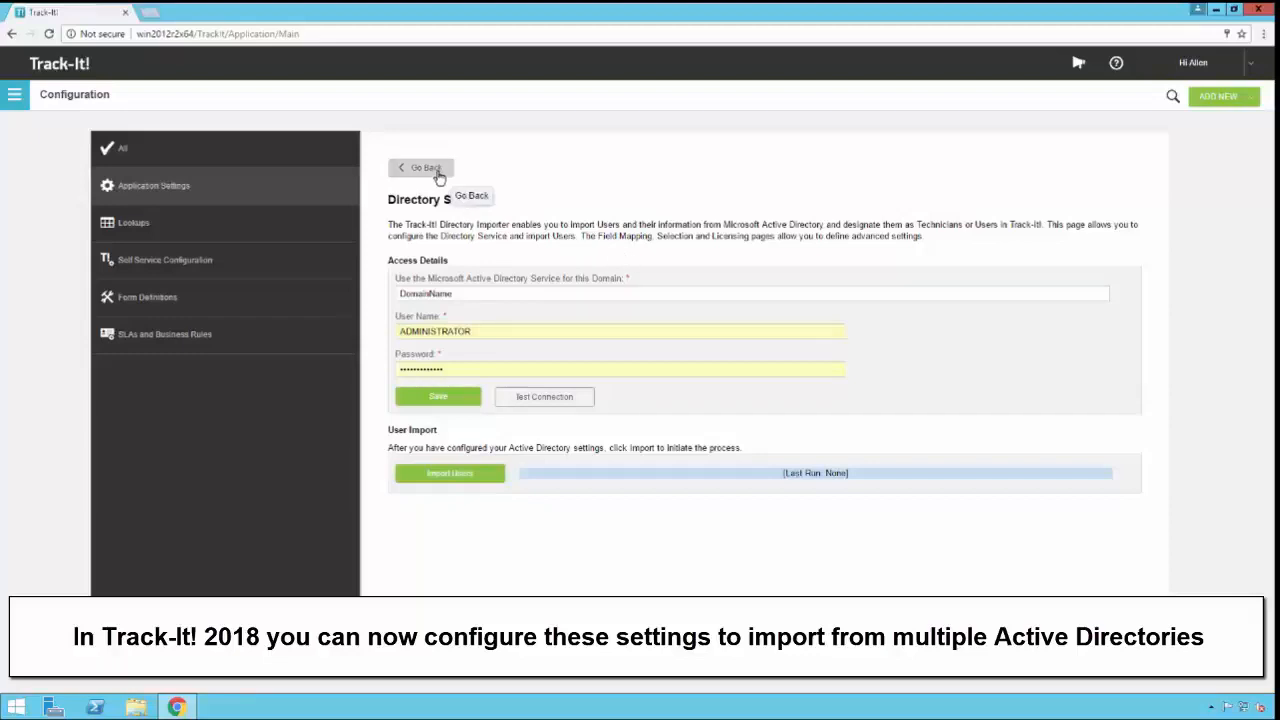
Step: Open the Directory Importer's Field mappings and review the group options and field mappings for imported technicians
click(426, 168)
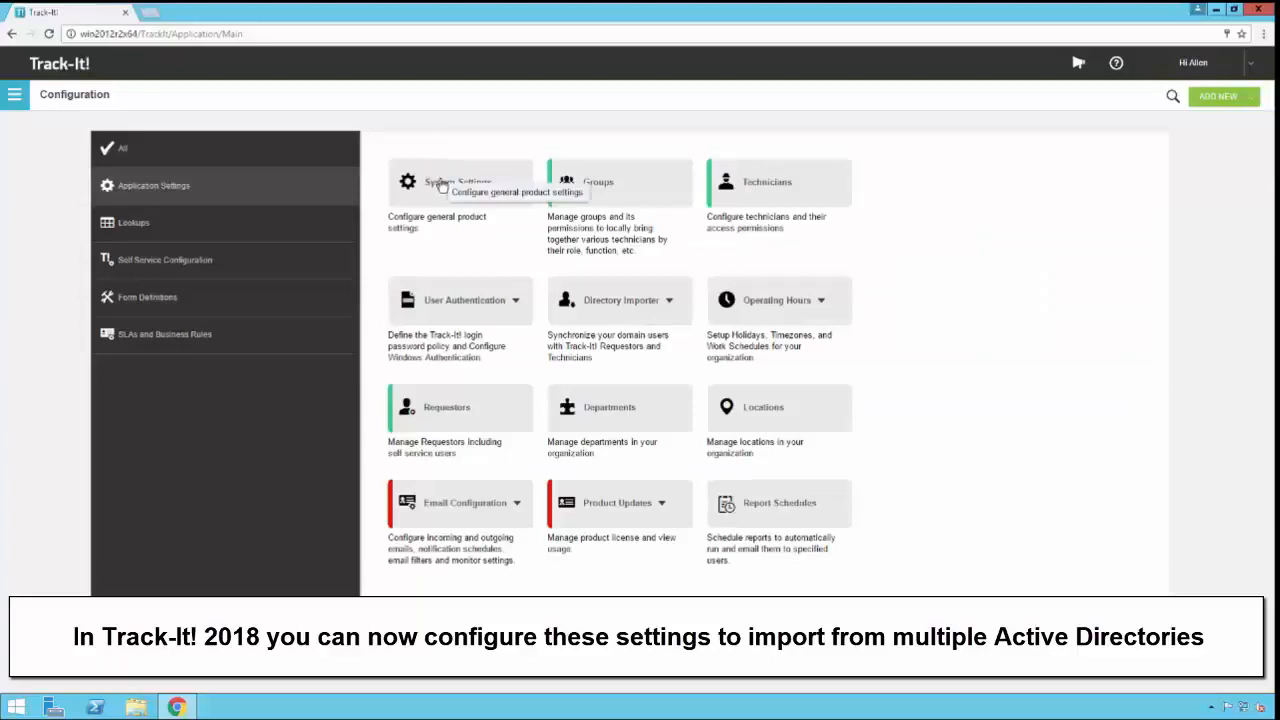
click(672, 302)
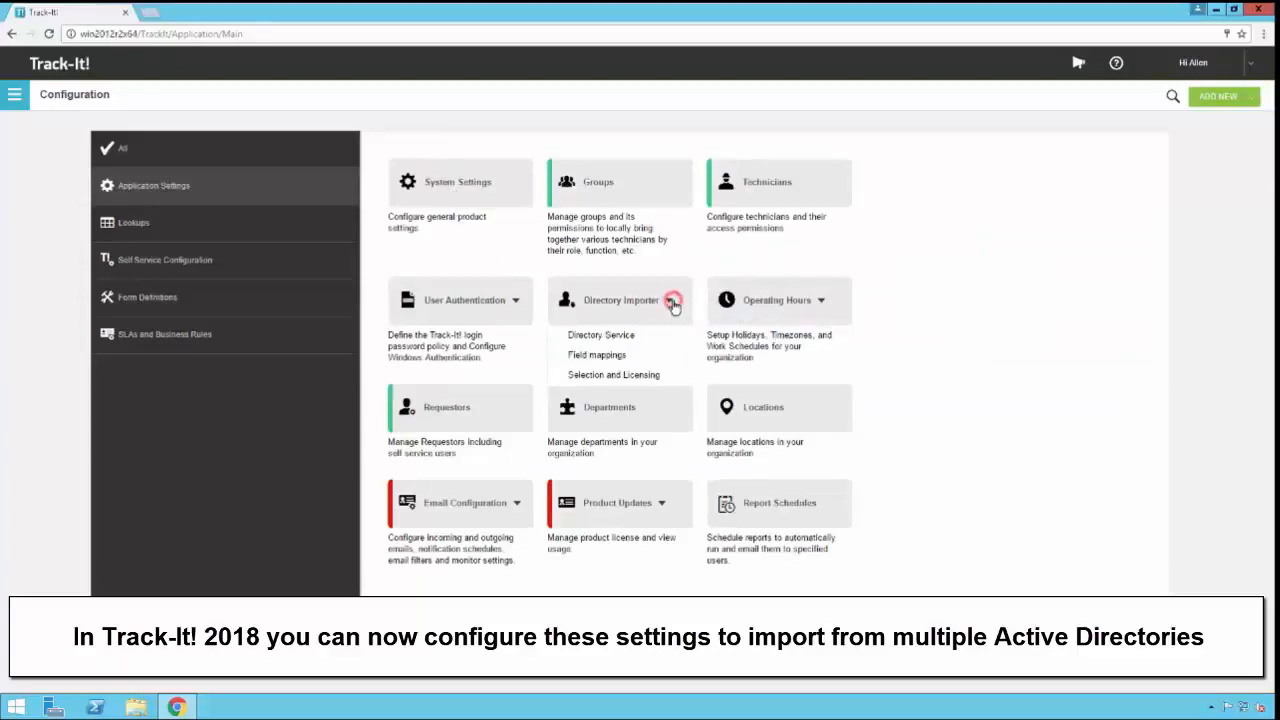
click(627, 362)
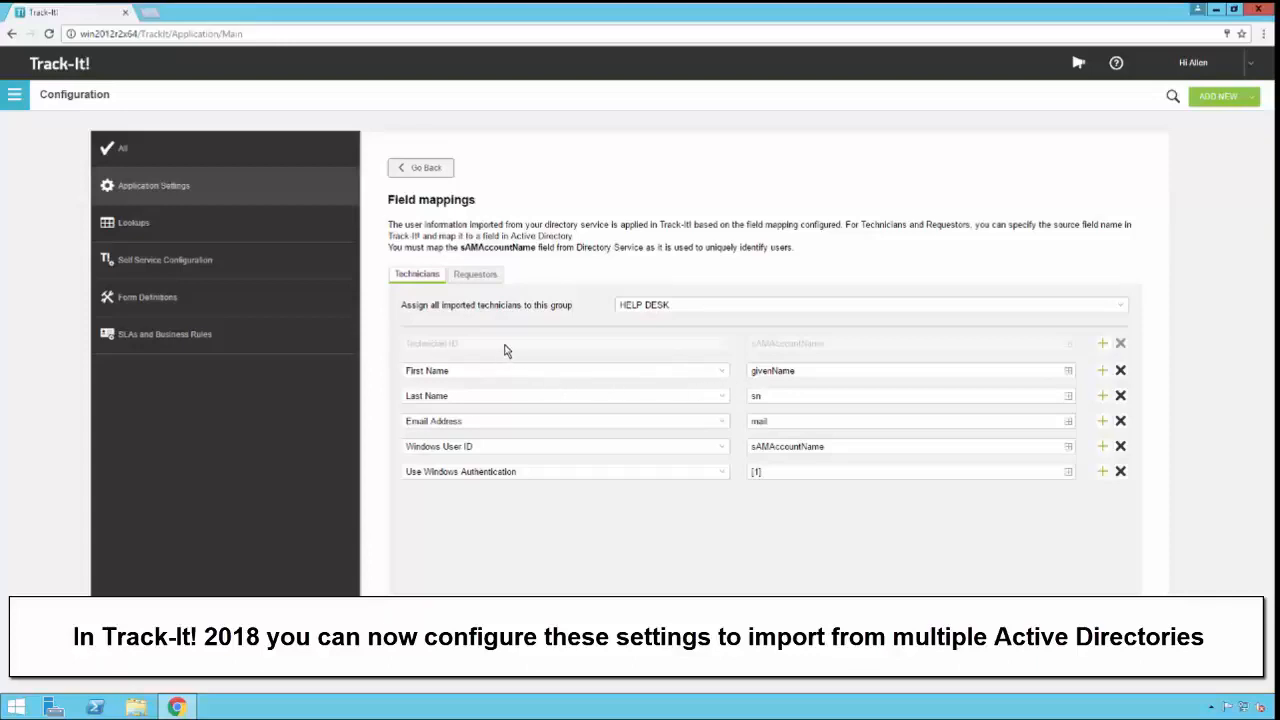
click(1112, 309)
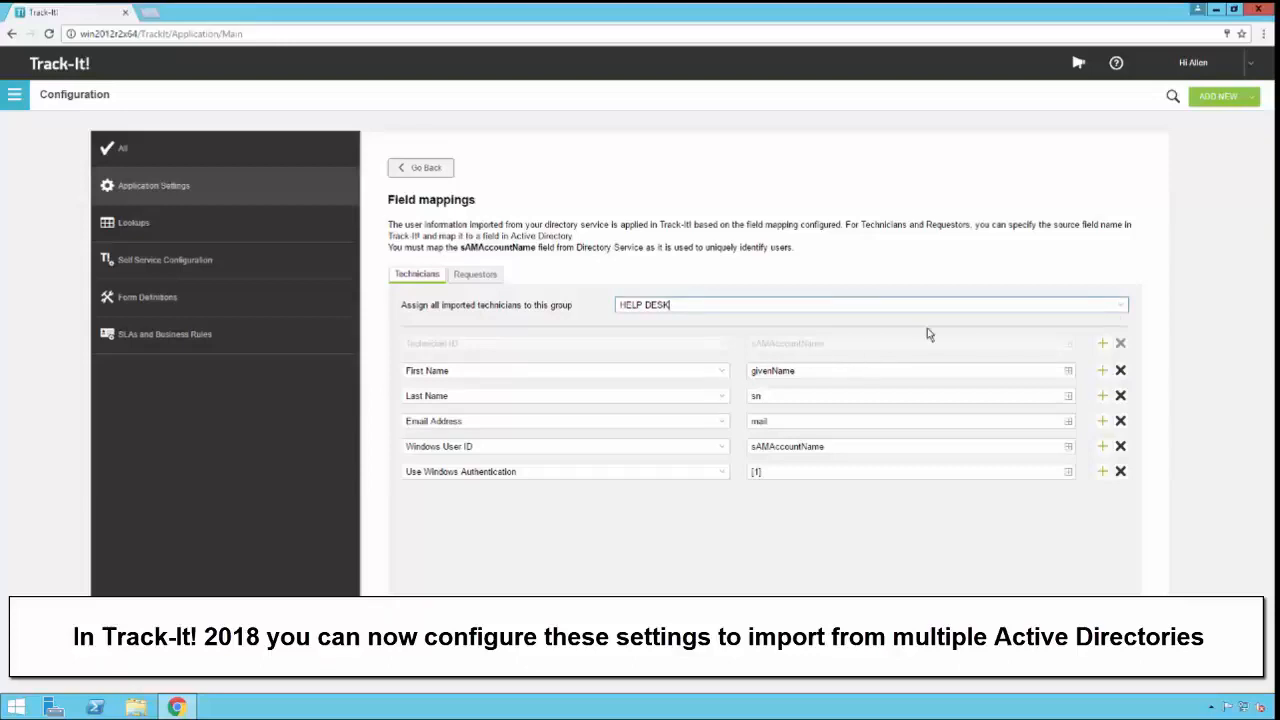
click(1122, 309)
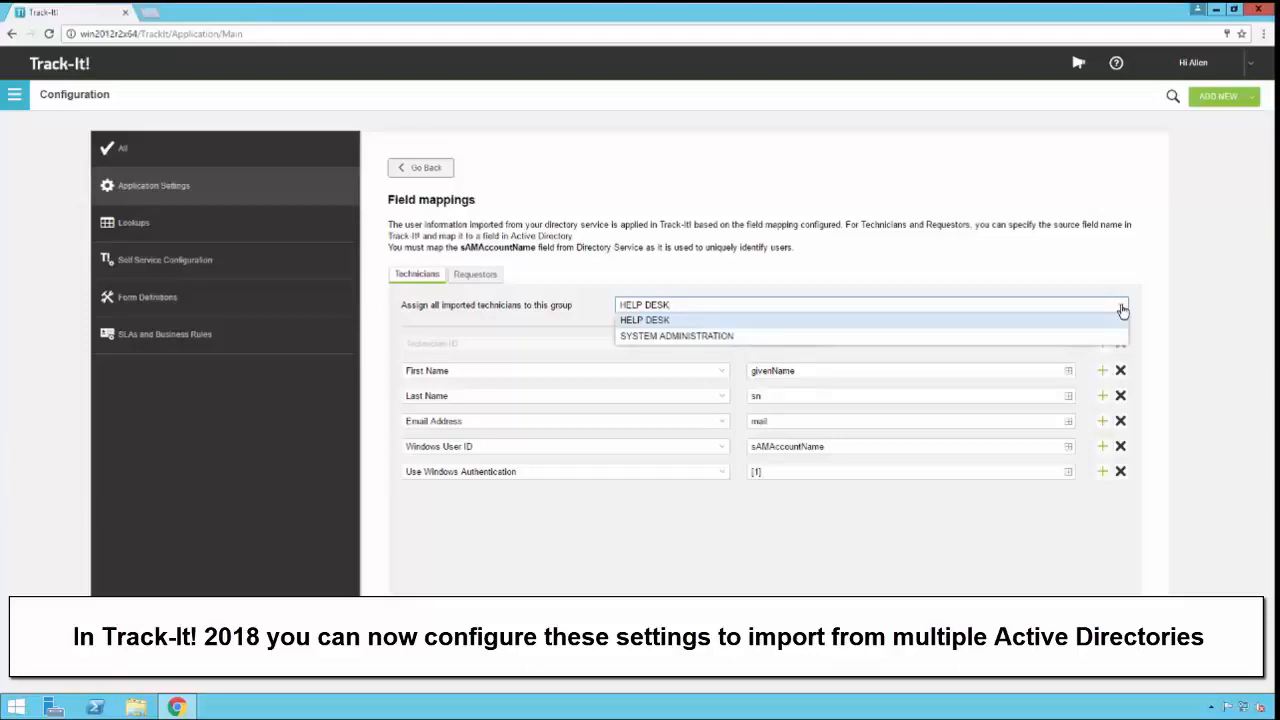
click(1122, 309)
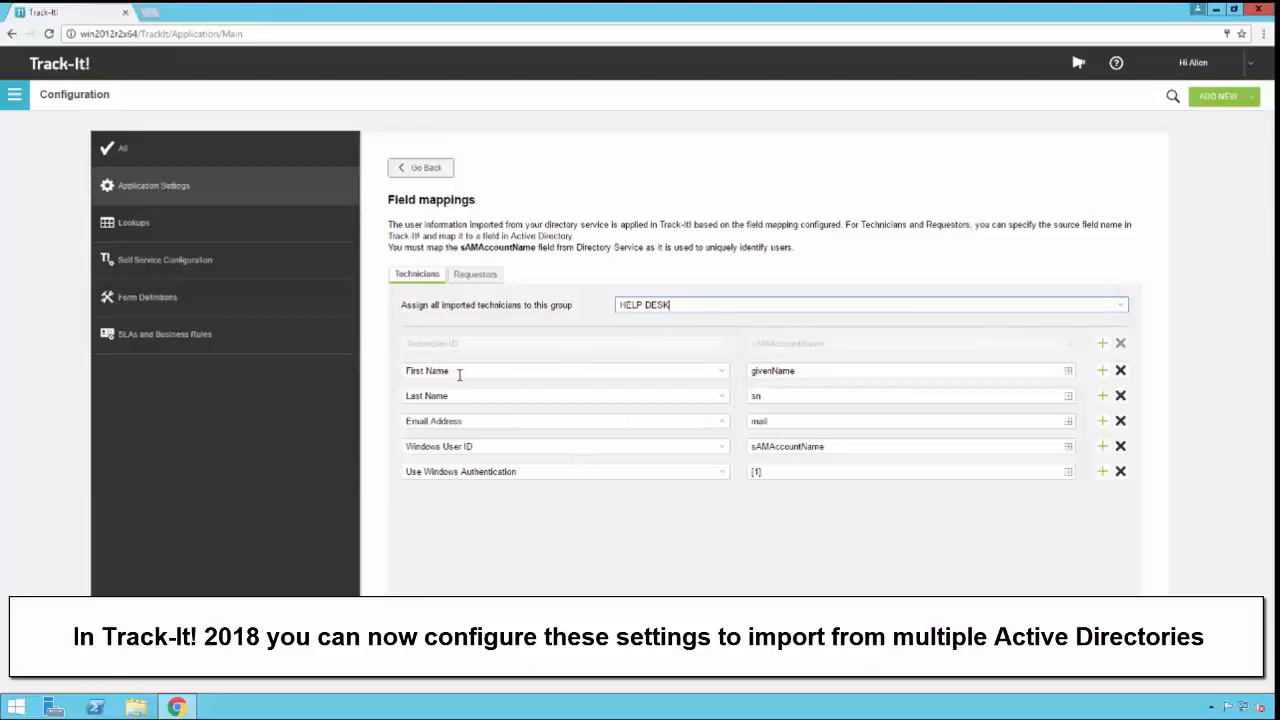
drag(457, 342, 409, 347)
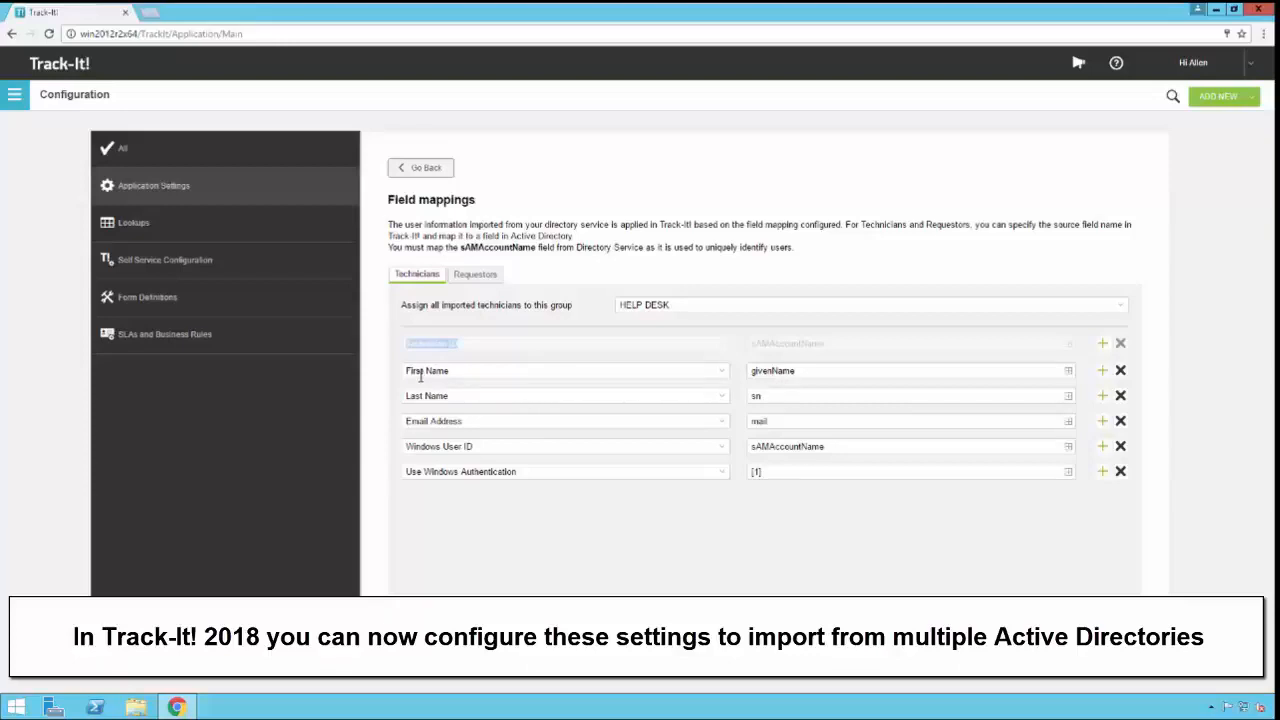
click(420, 371)
click(737, 545)
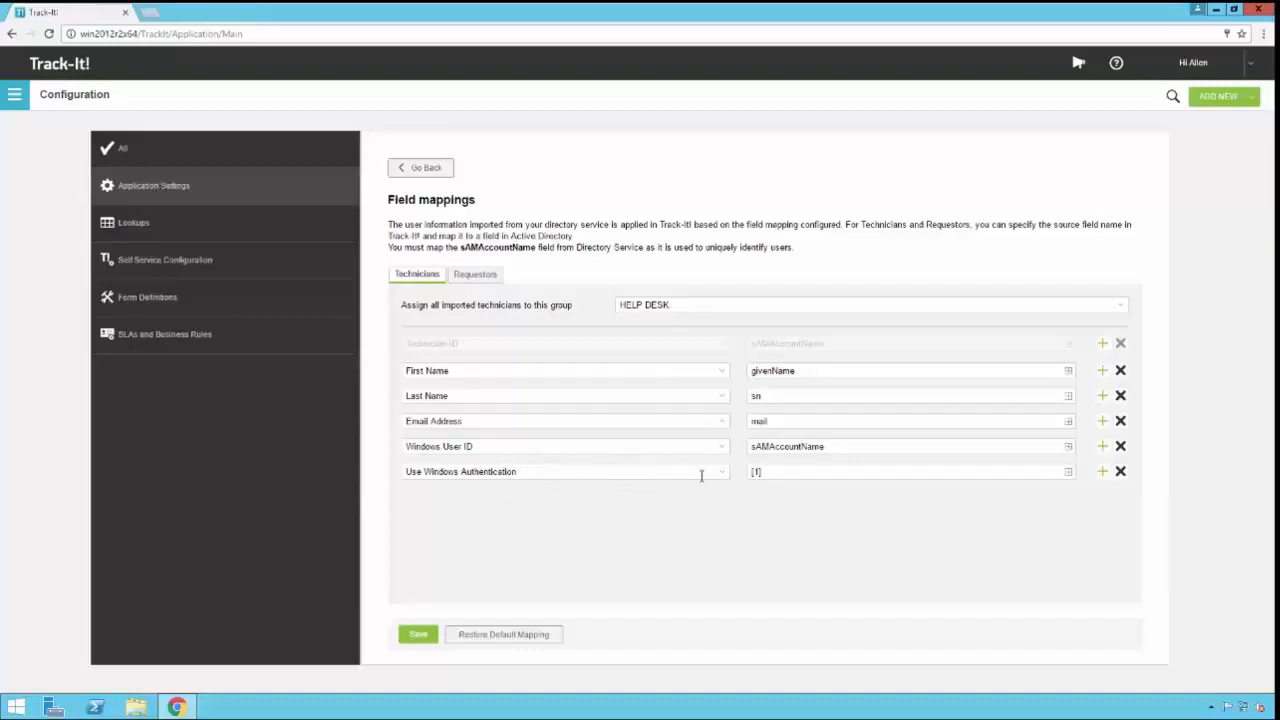
Step: Remove the Use Windows Authentication mapping for technicians and restore the default field mappings
click(1120, 472)
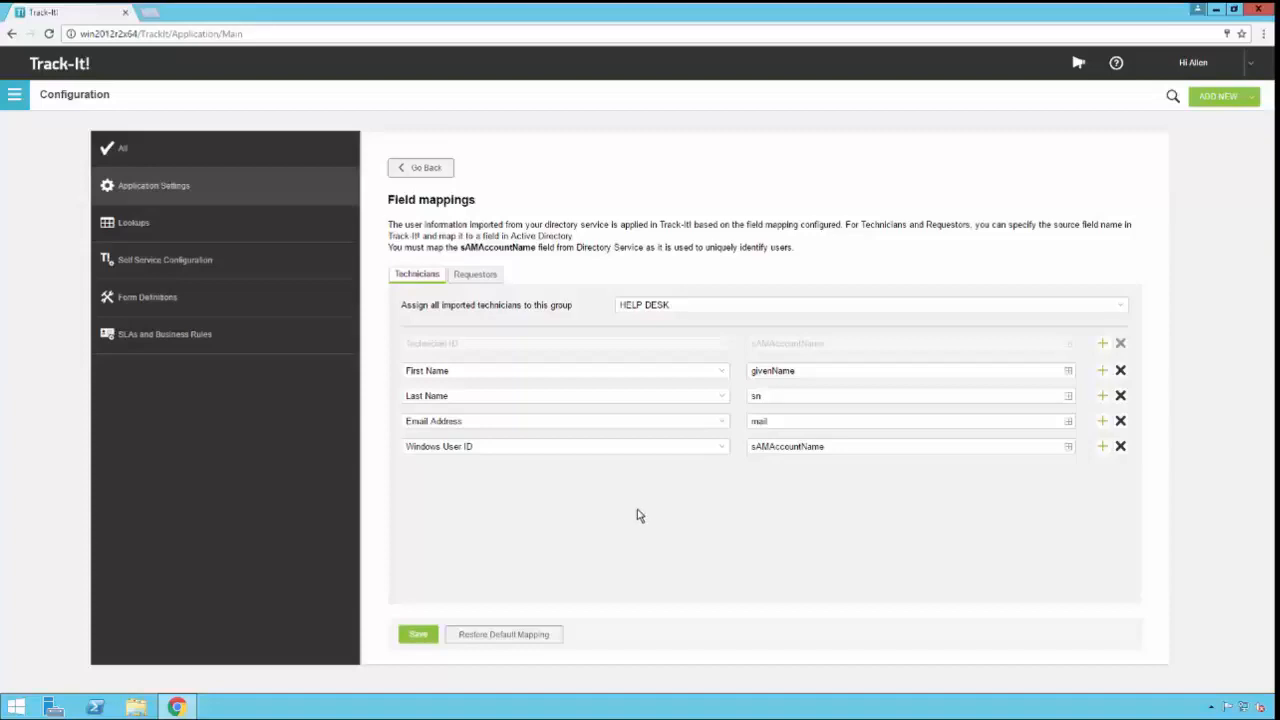
click(513, 643)
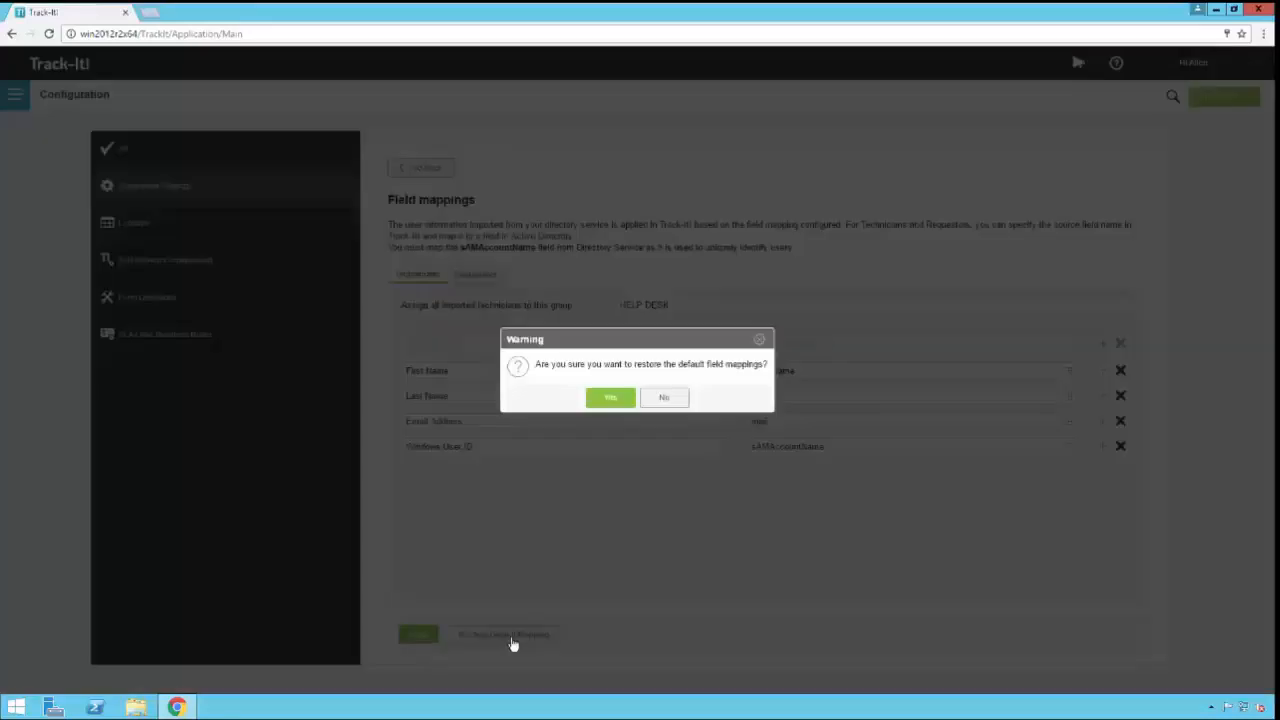
click(613, 399)
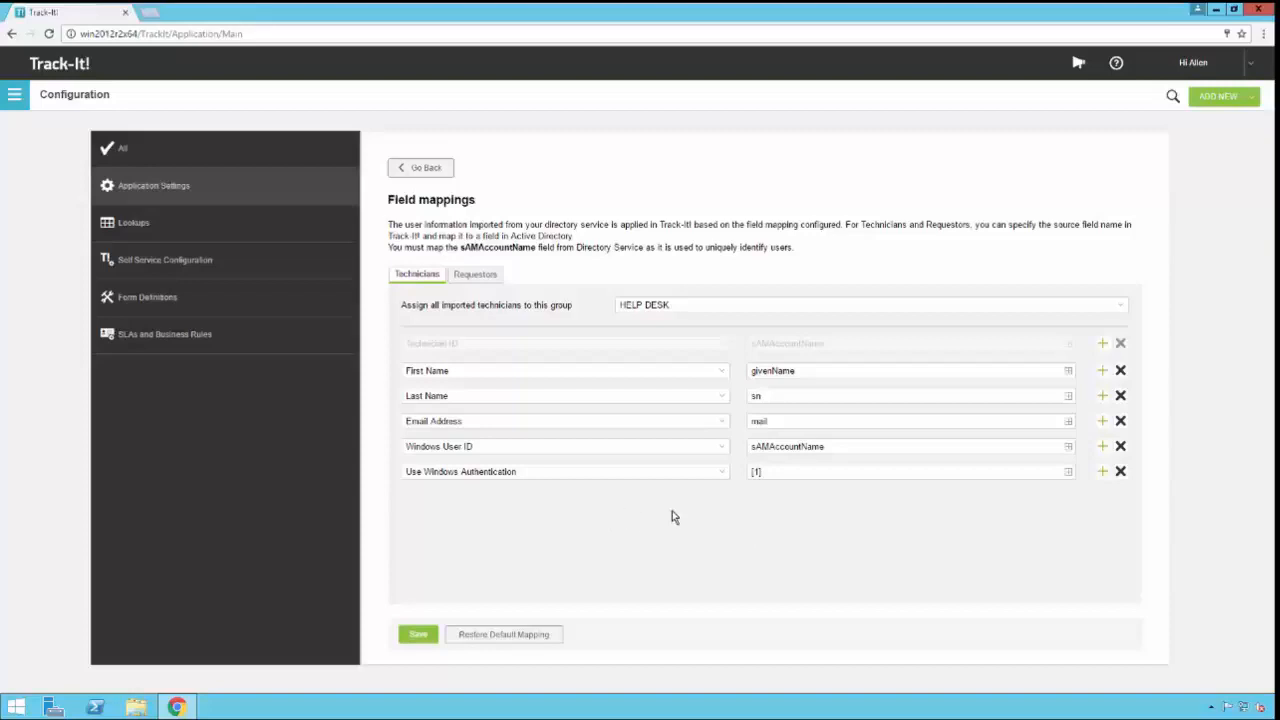
Step: Add a technician field mapping row for the Phone field, leaving its directory field empty
click(1101, 474)
click(722, 497)
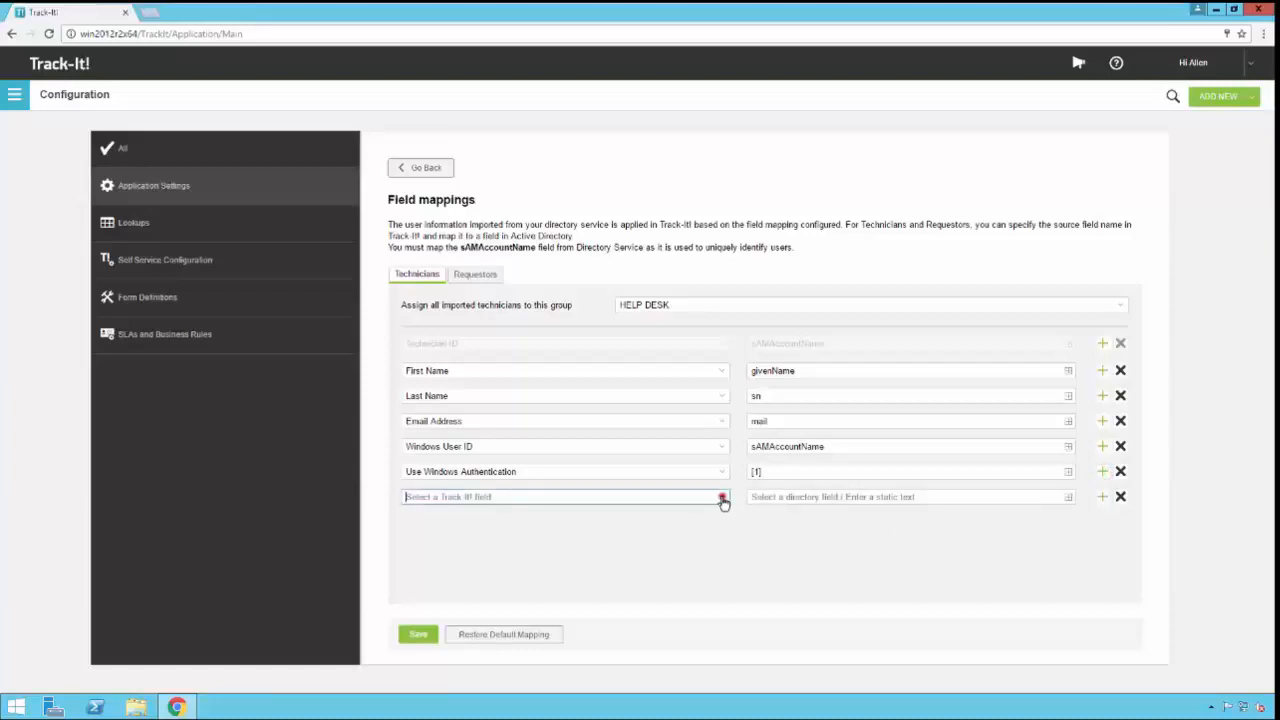
click(424, 613)
click(902, 497)
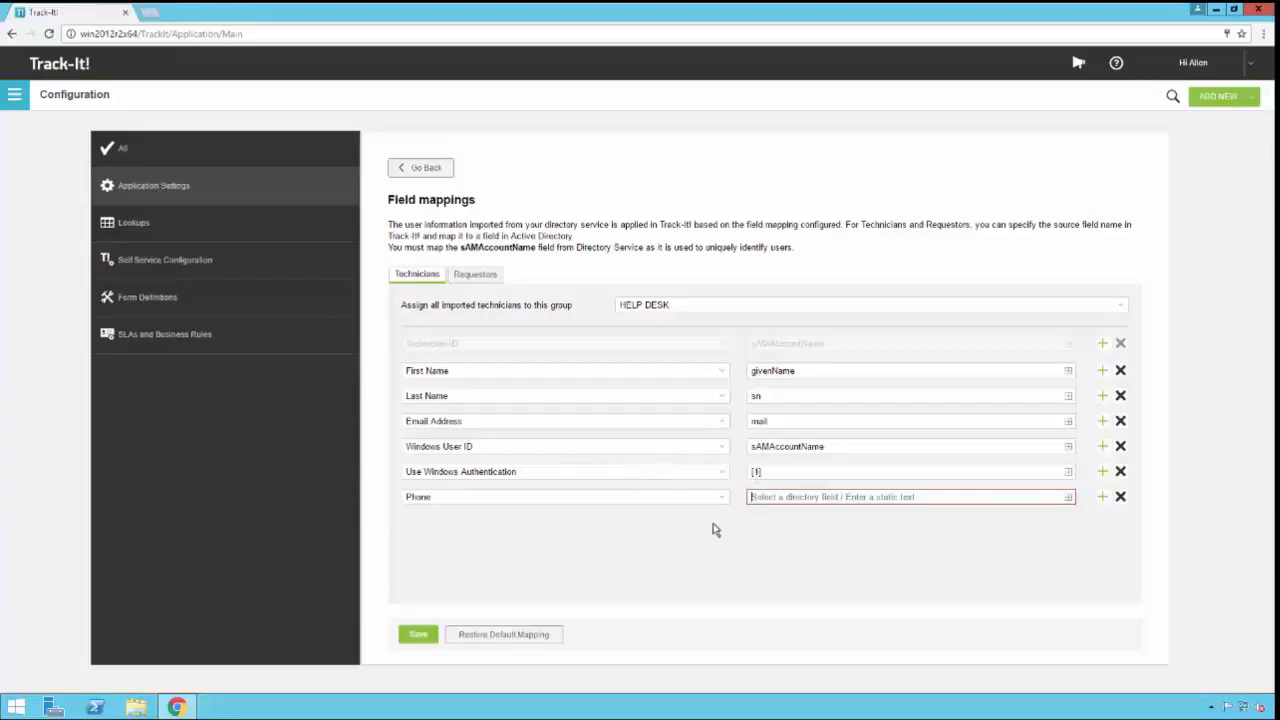
Step: Restore the default technician field mappings and save them
click(506, 634)
click(610, 397)
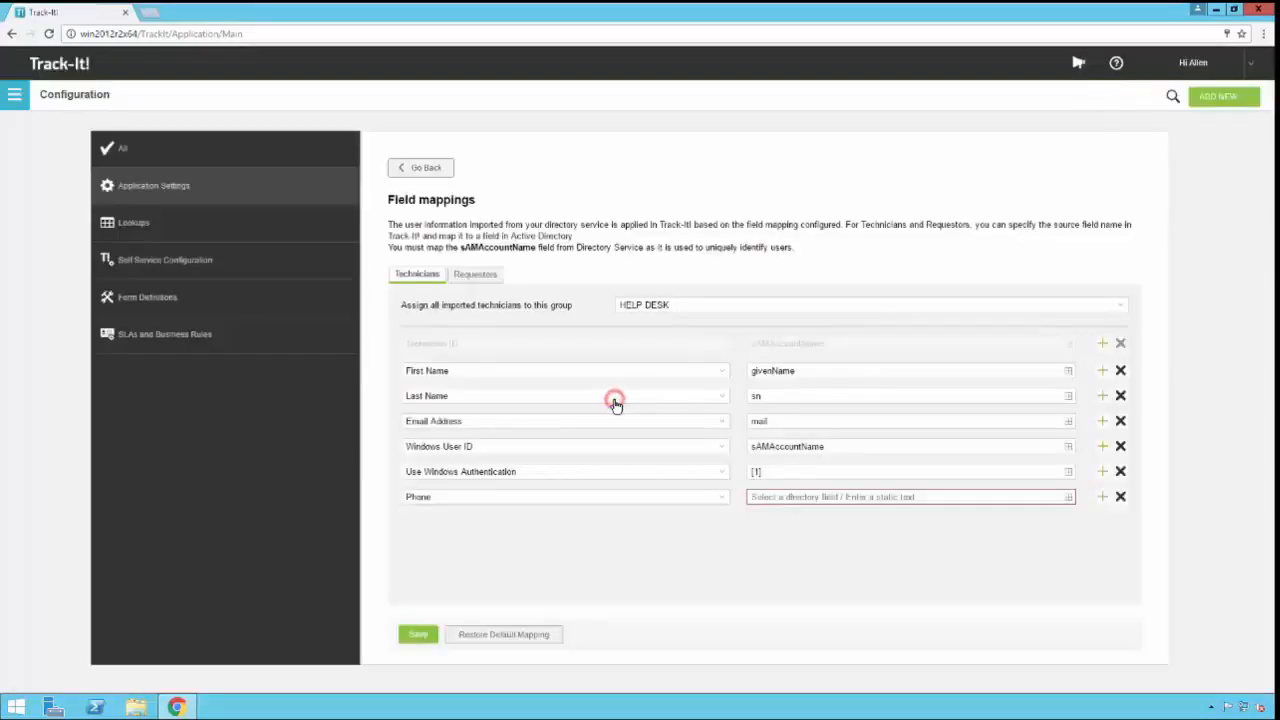
click(418, 635)
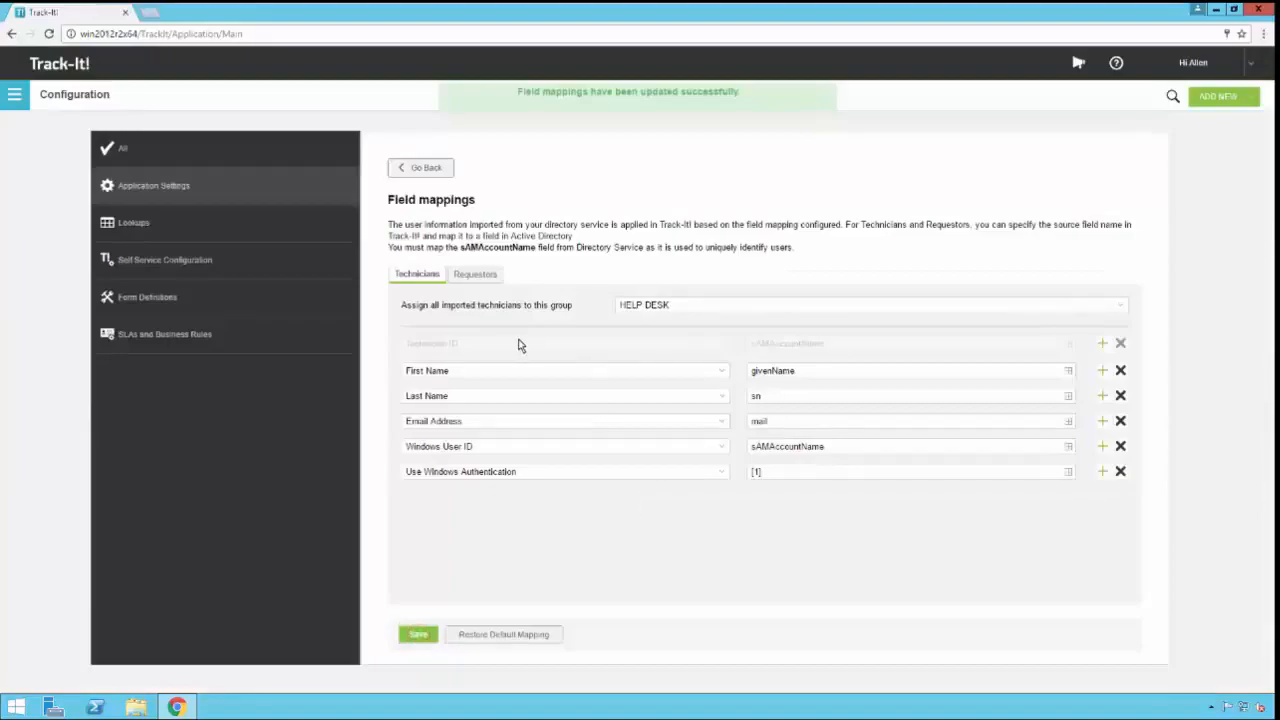
Step: Review the Requestors field mappings and open the Directory Importer's Selection and Licensing settings
click(476, 278)
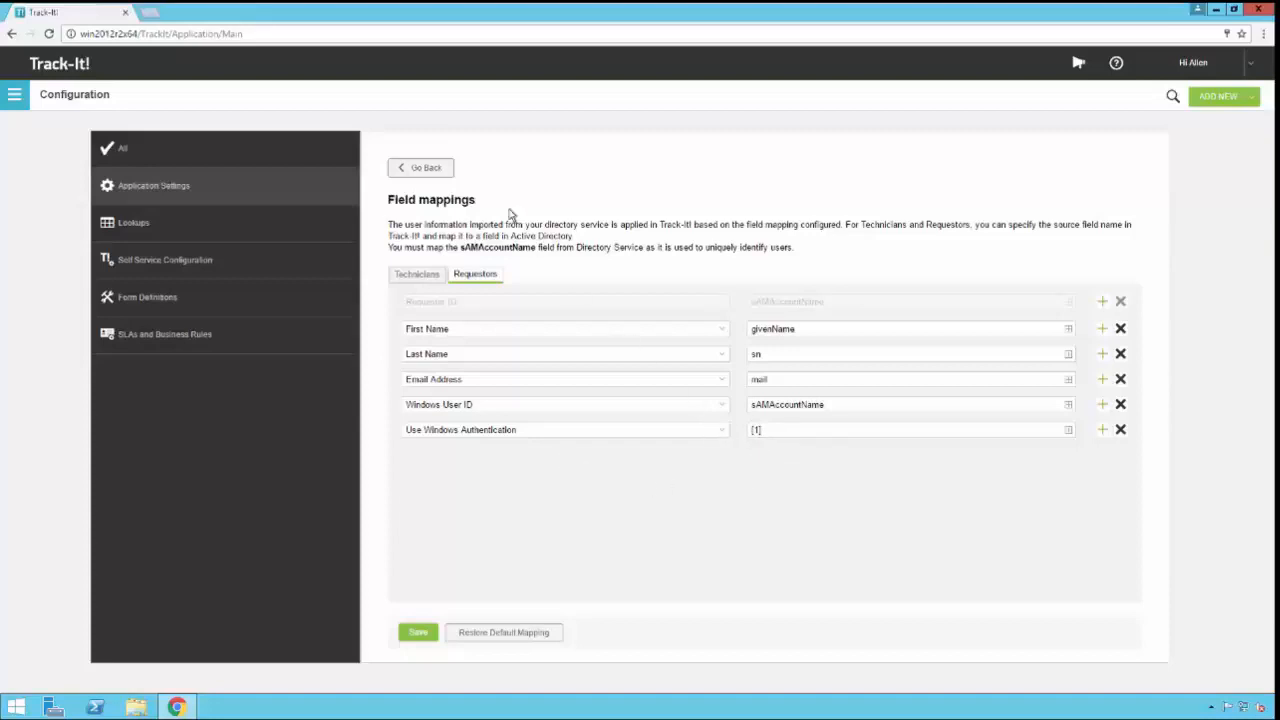
click(434, 171)
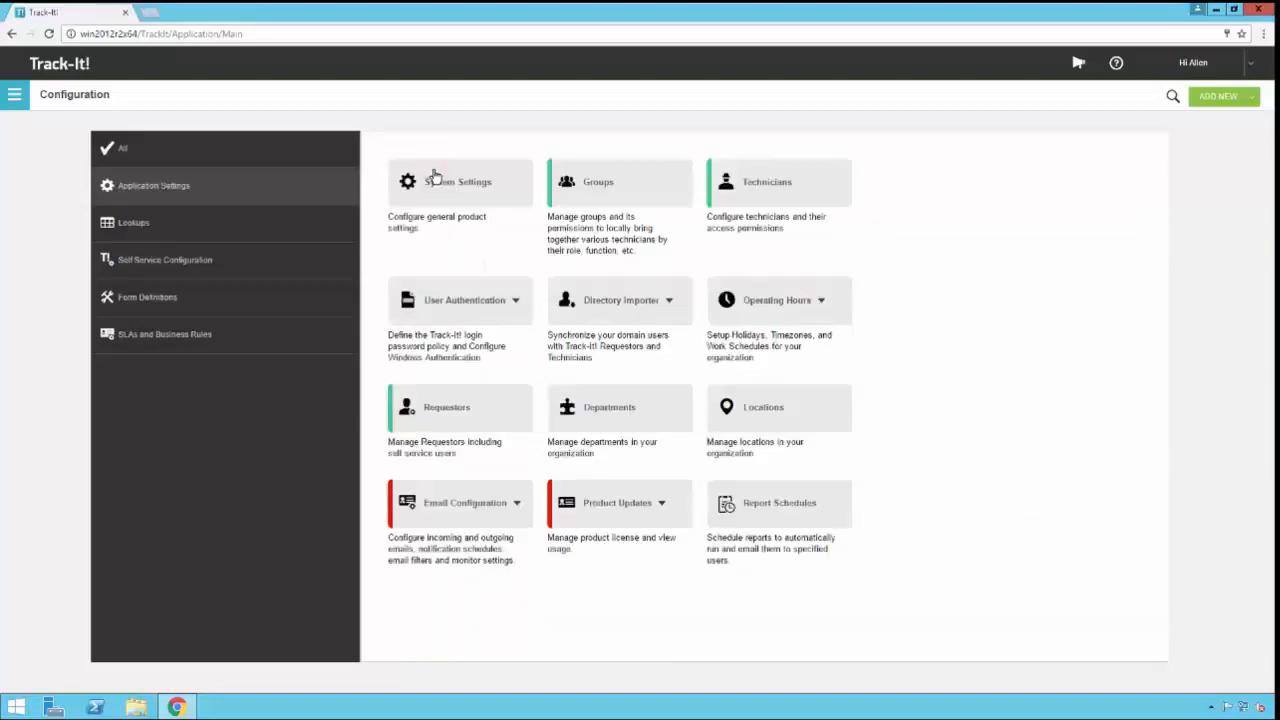
click(670, 300)
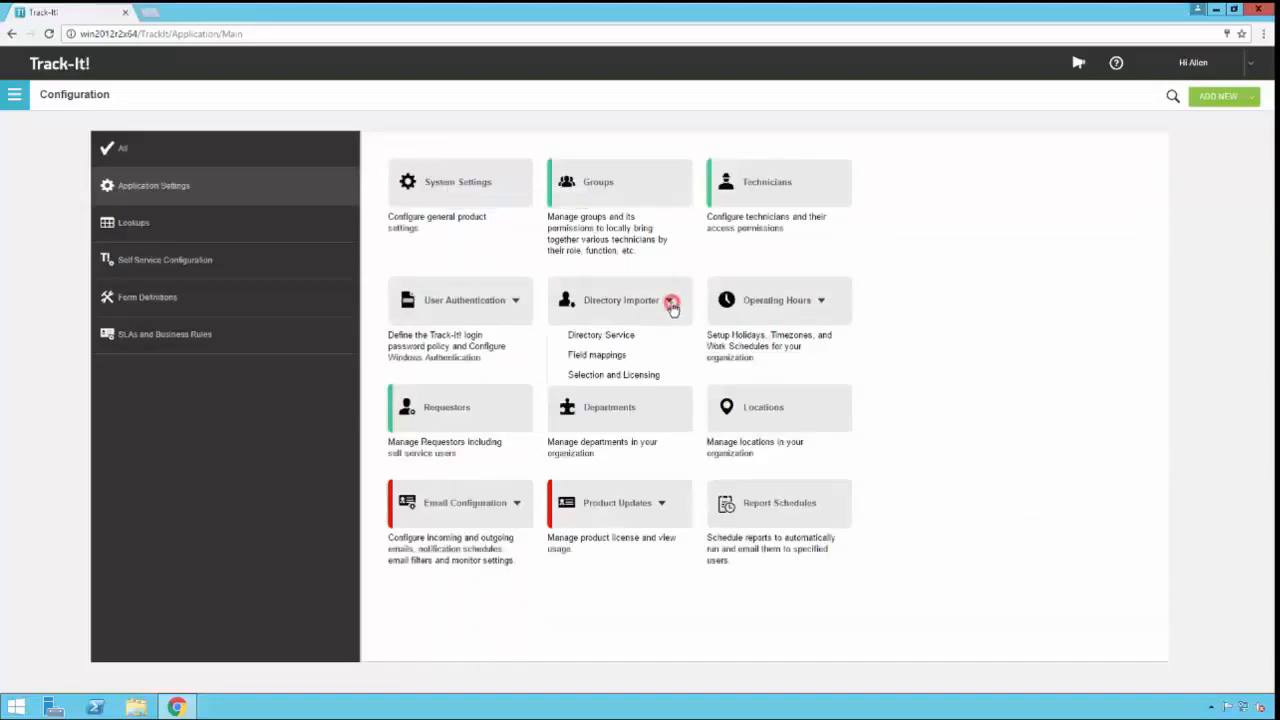
click(663, 374)
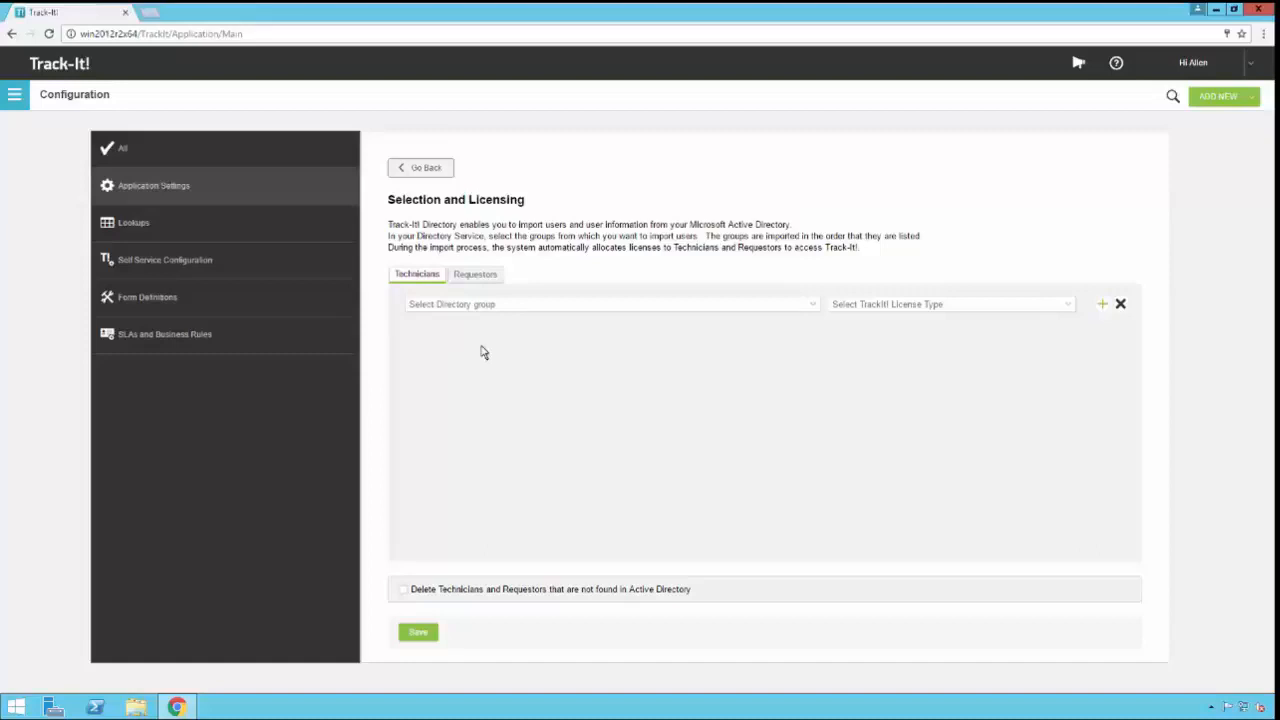
Step: Check the available directory groups and license types for imported technicians
click(814, 312)
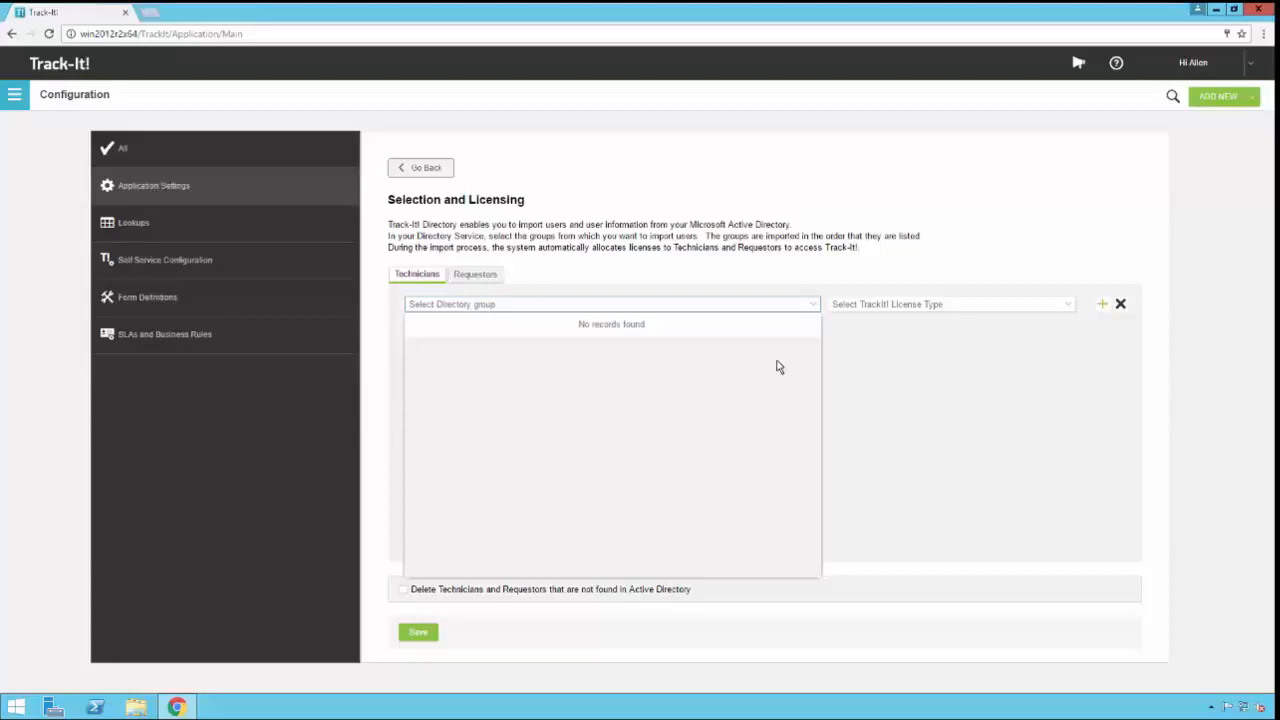
click(811, 305)
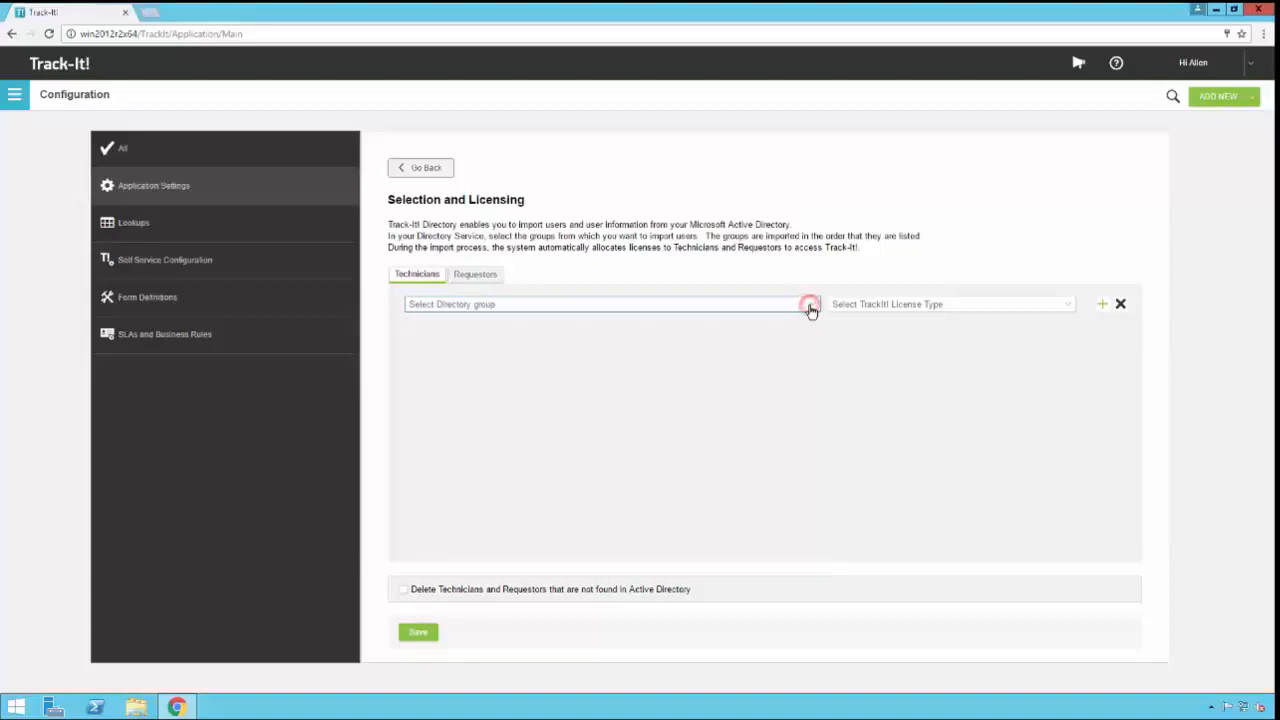
click(1068, 305)
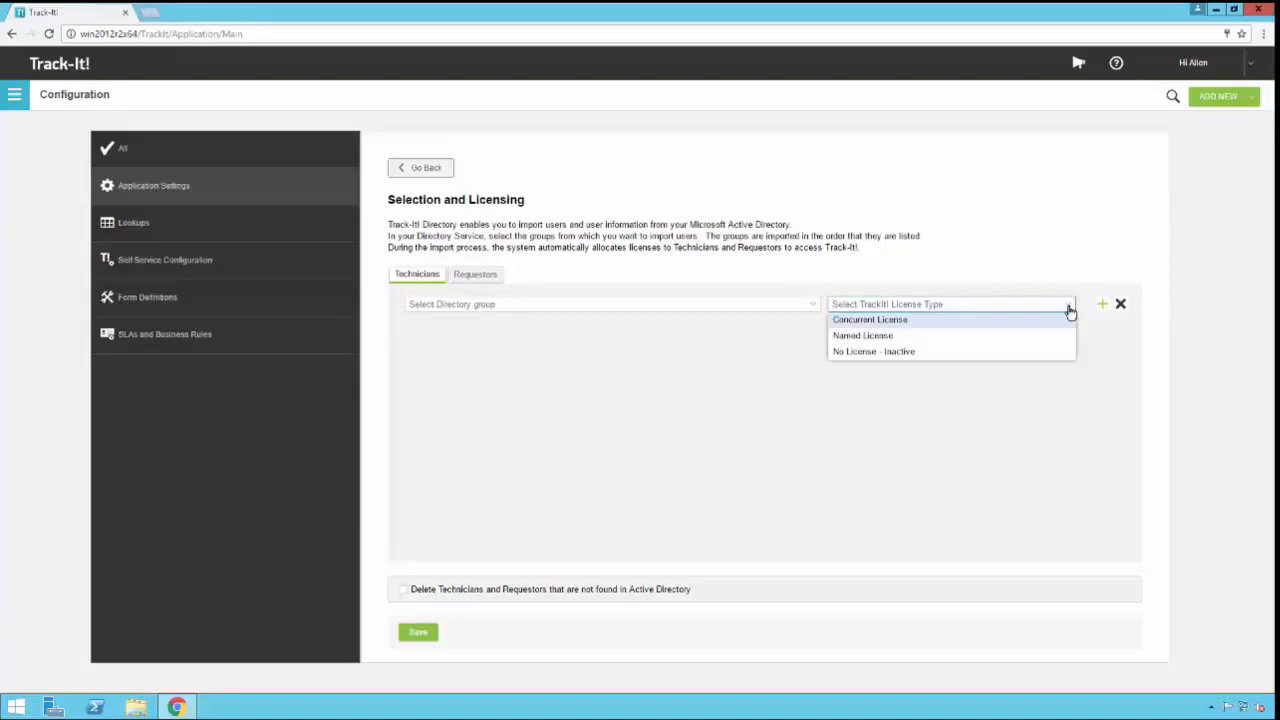
click(1090, 340)
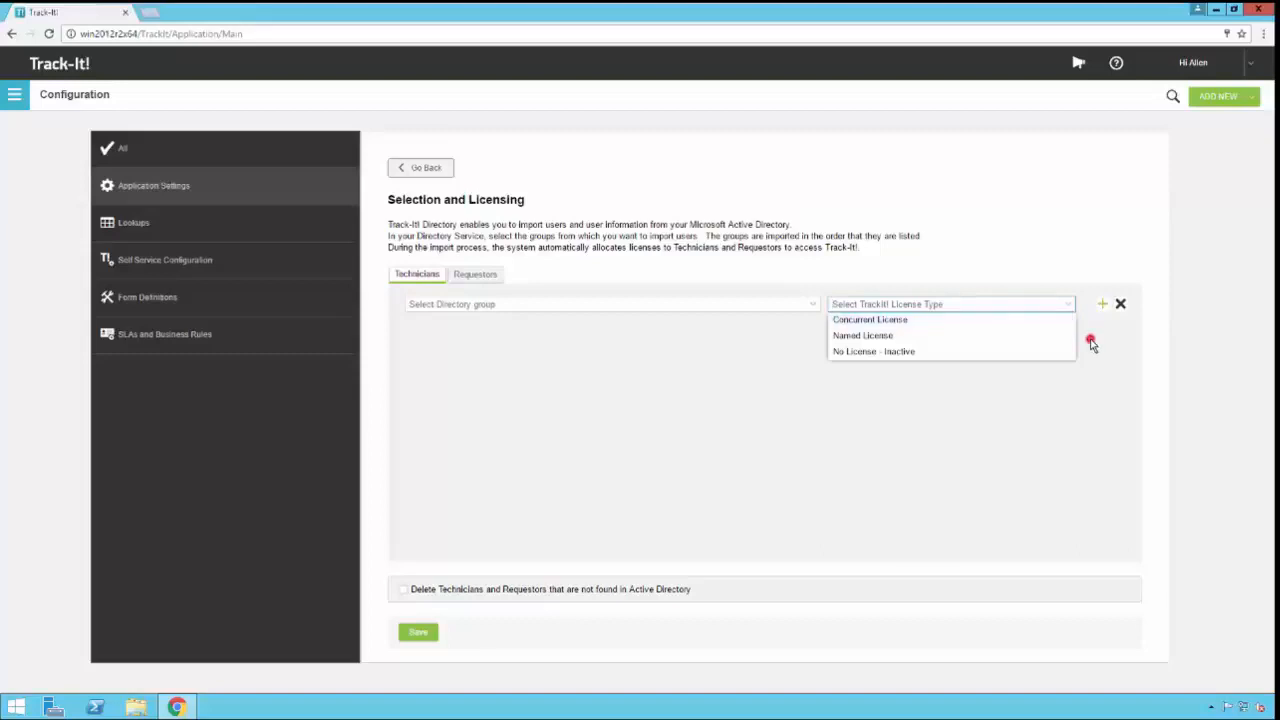
Step: Add a second technician selection row and set the first row's license type to Concurrent License
click(1102, 307)
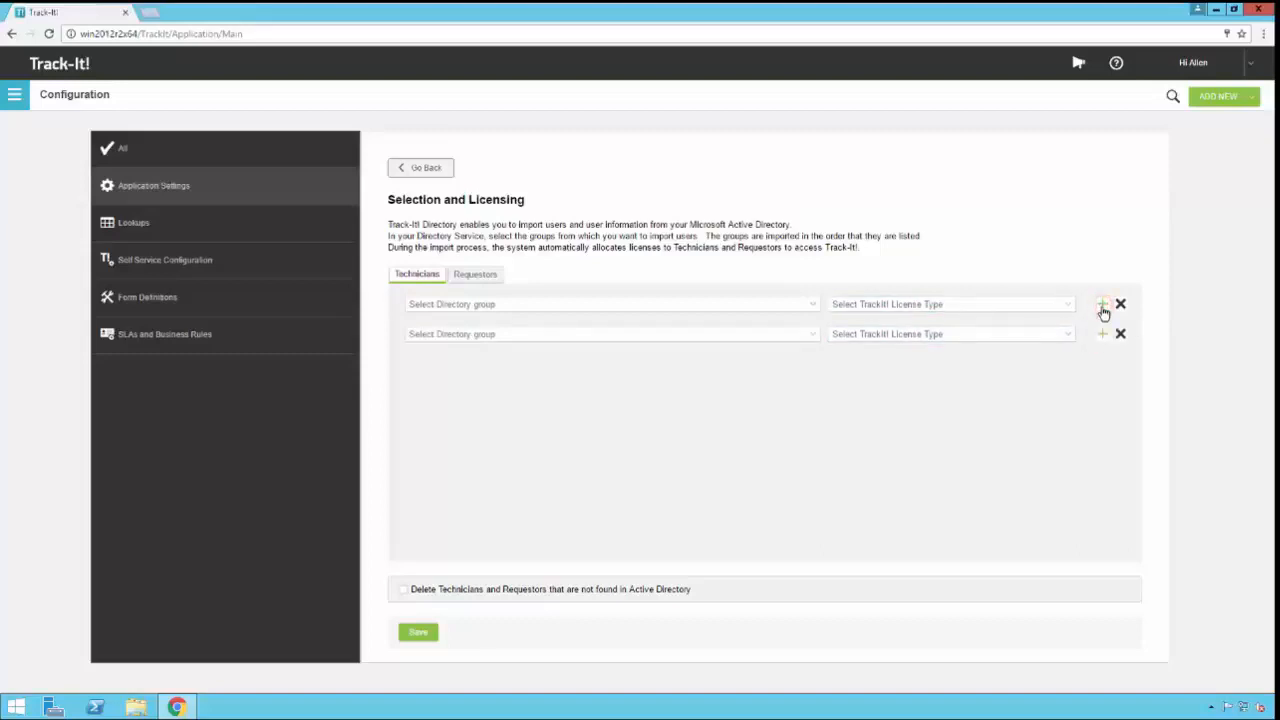
click(1067, 306)
click(1067, 306)
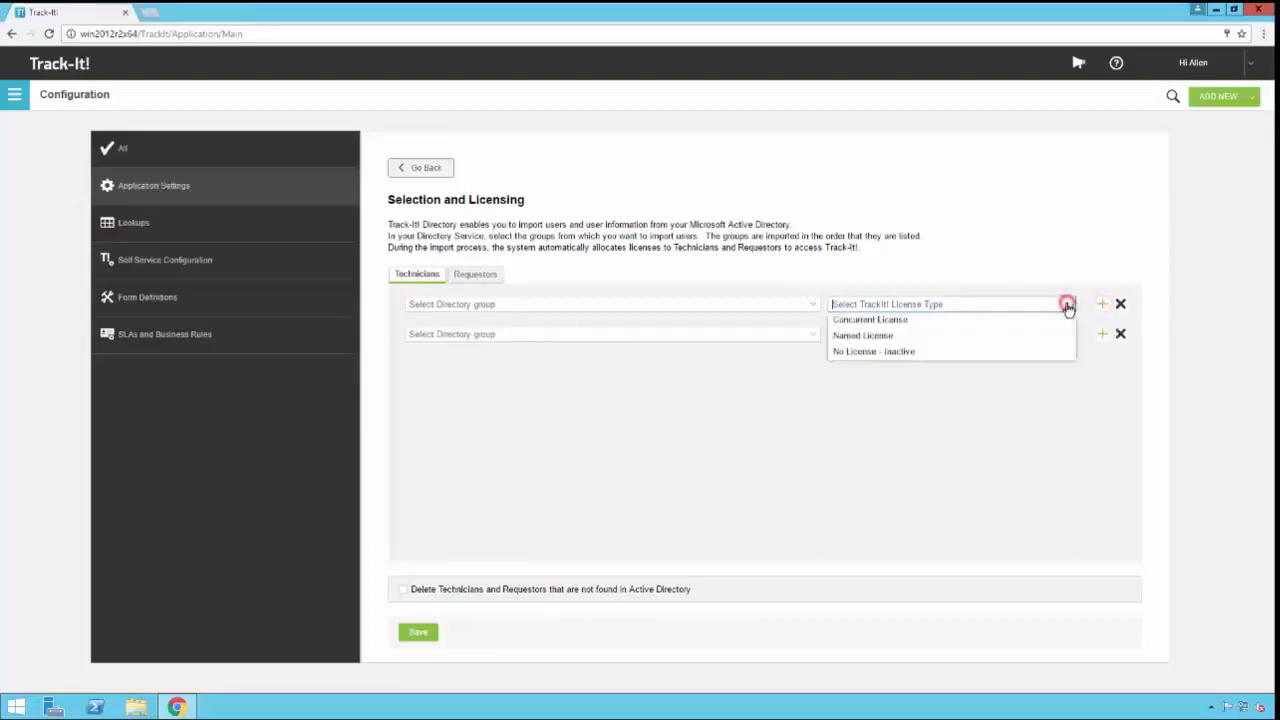
click(935, 320)
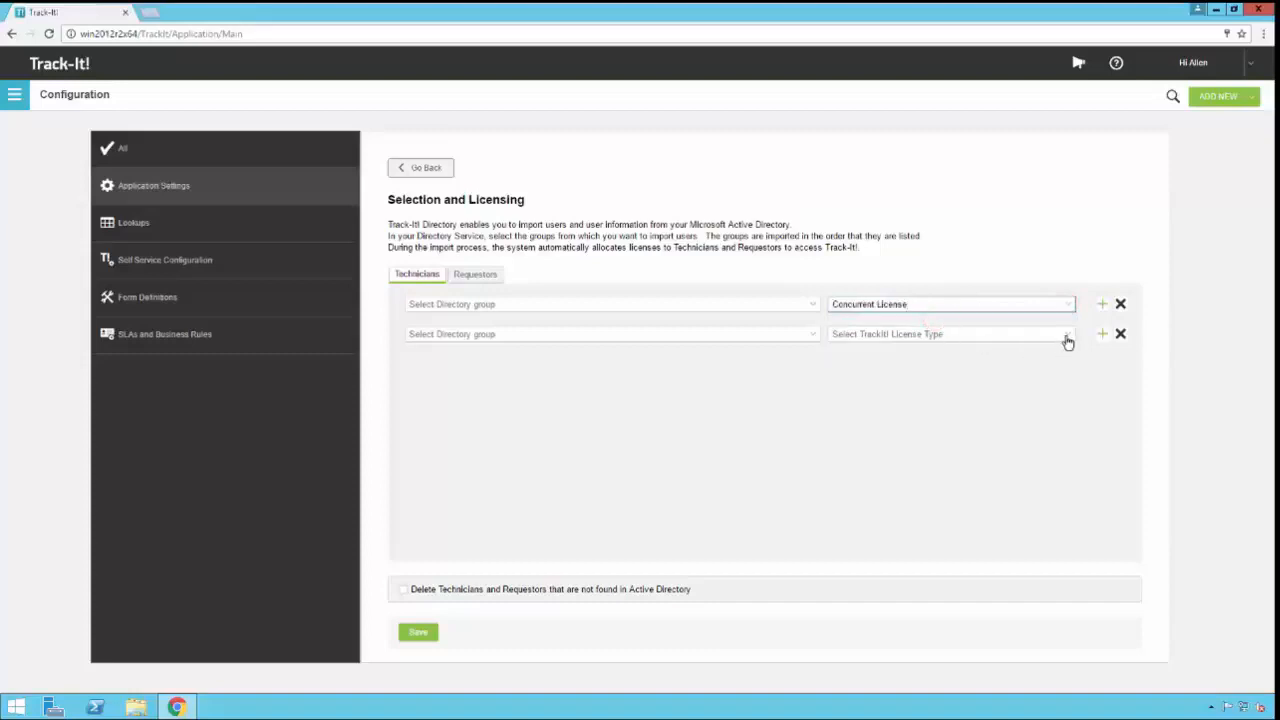
Step: Choose Named License for the second technician row and switch it to No License - Inactive
click(1066, 336)
click(998, 364)
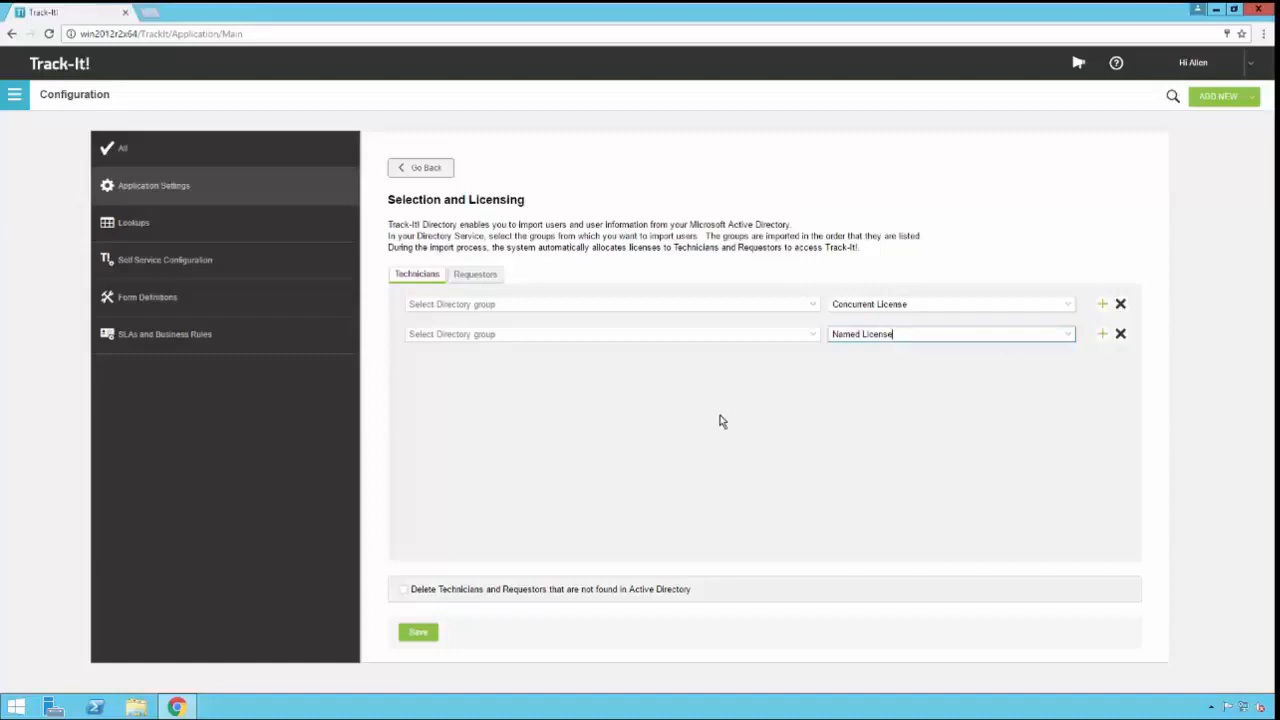
click(1065, 336)
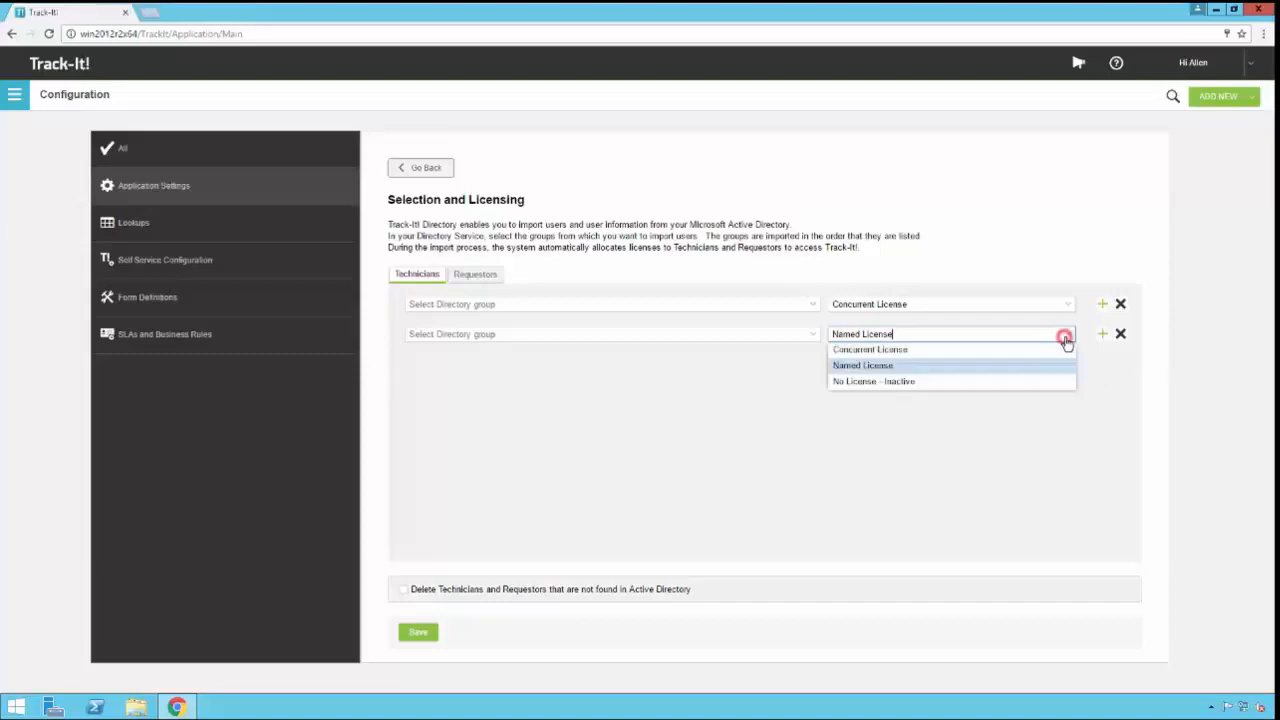
click(957, 382)
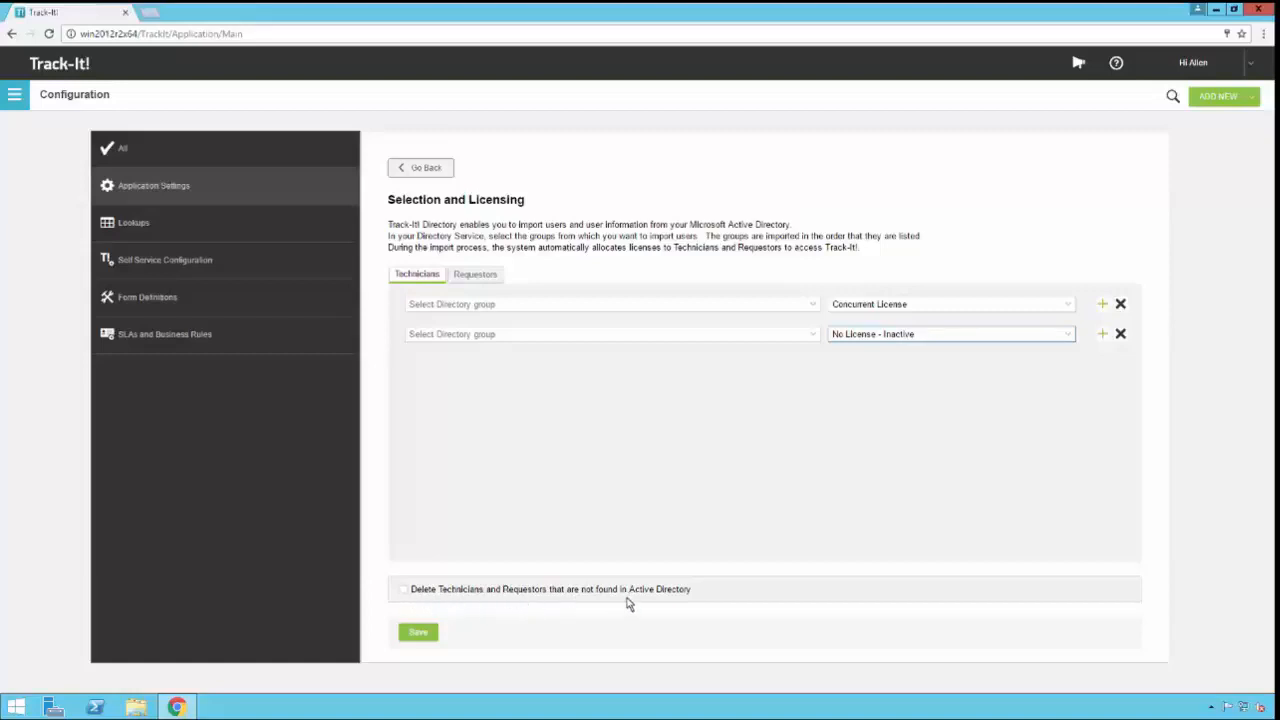
Step: Enable deletion of Technicians and Requestors not found in Active Directory, and show the Requestors selection settings
click(405, 592)
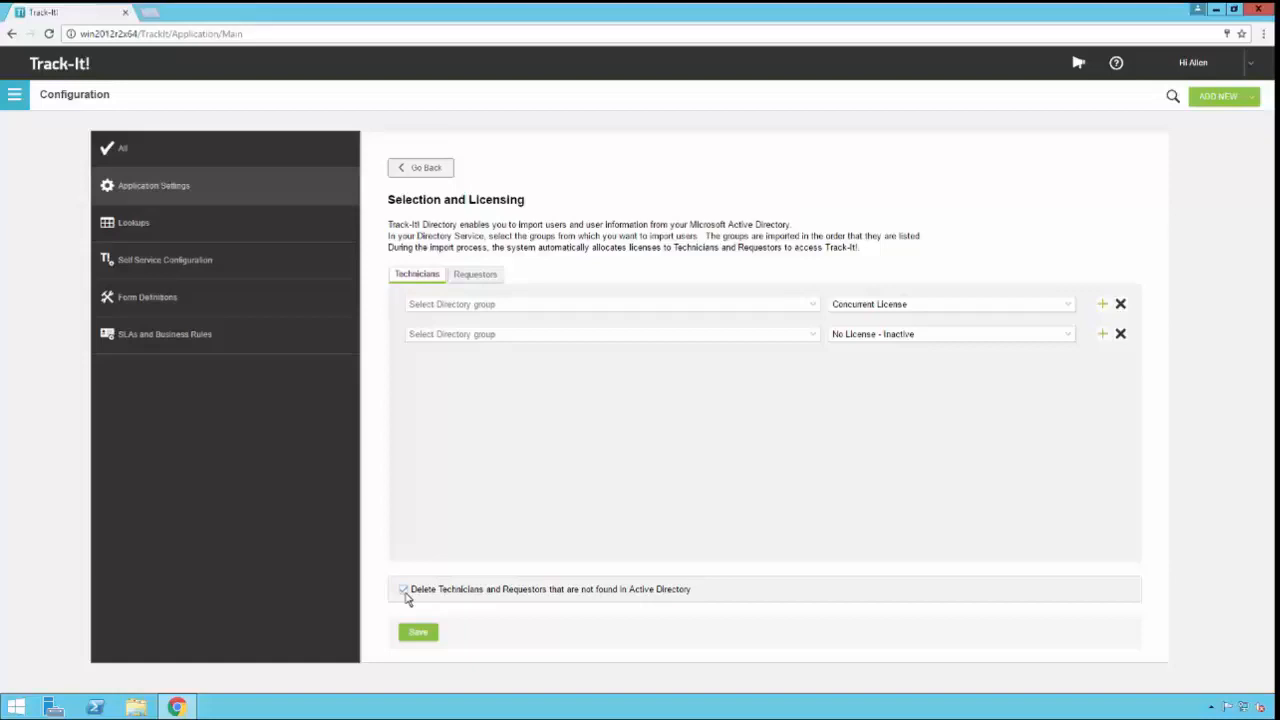
click(490, 284)
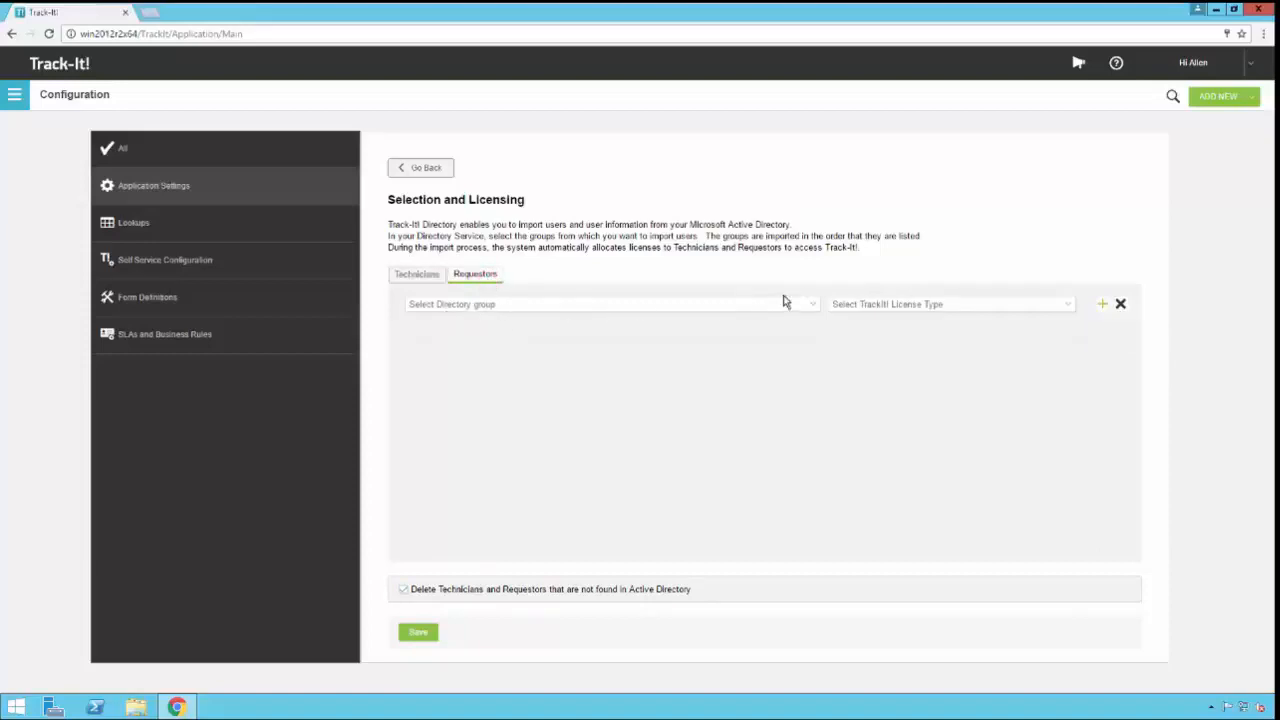
Step: Check the directory groups available for requestors and set the first requestor row's license type to Self Service License
click(812, 308)
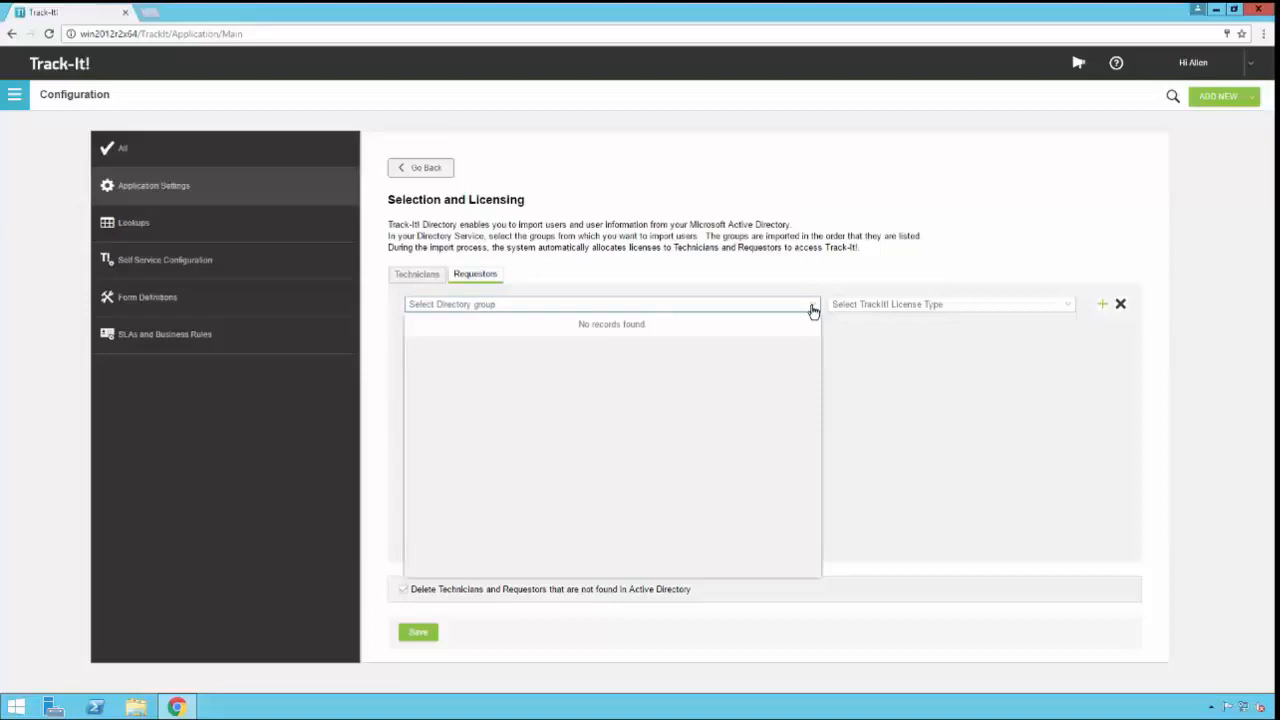
click(813, 310)
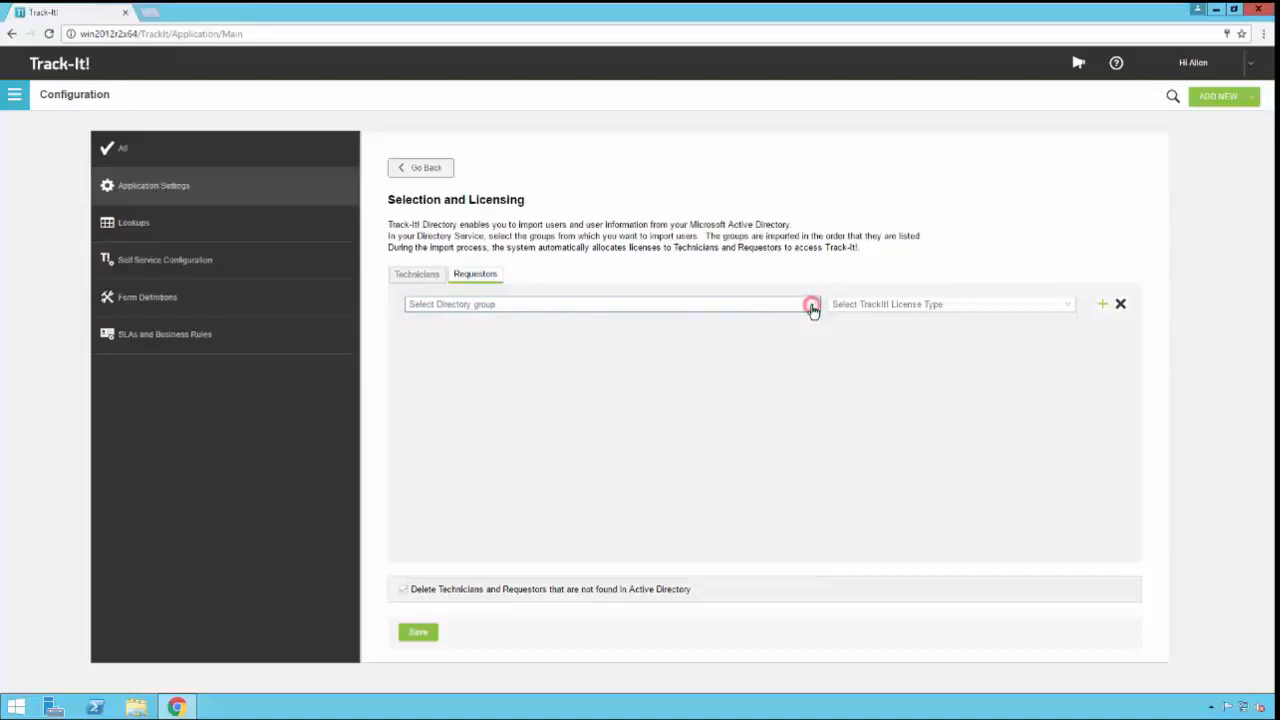
click(1068, 312)
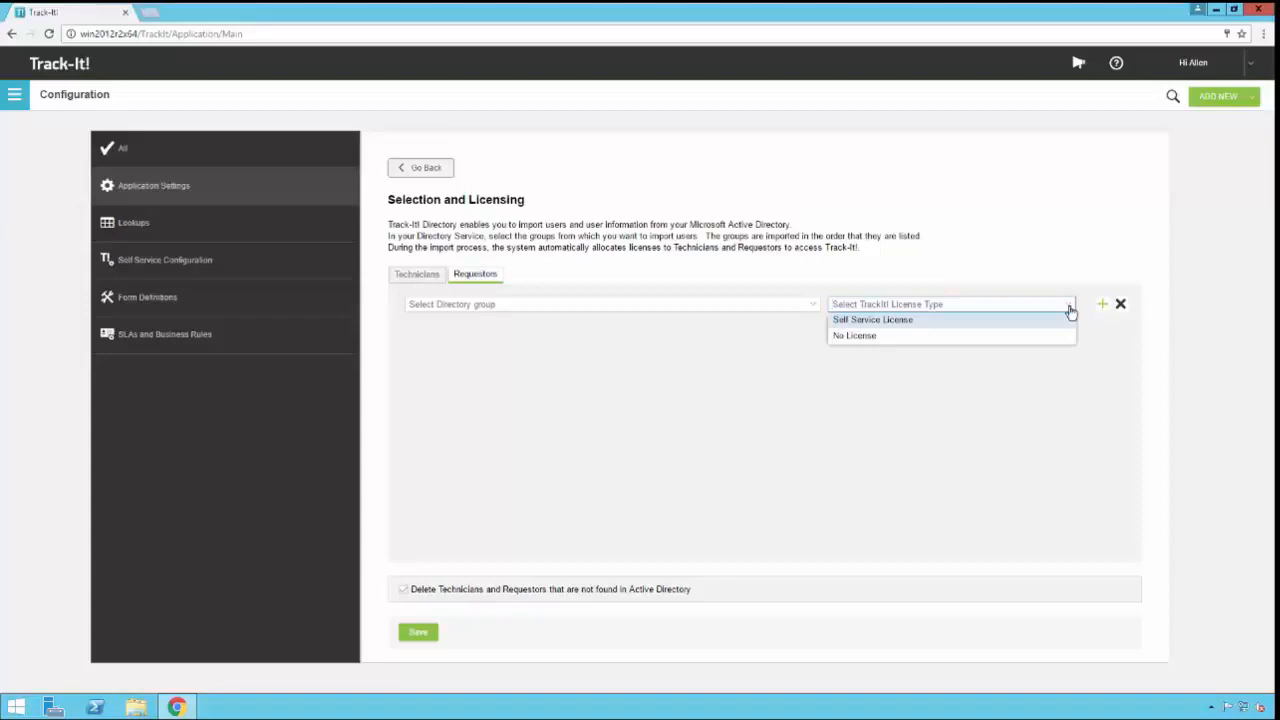
click(896, 320)
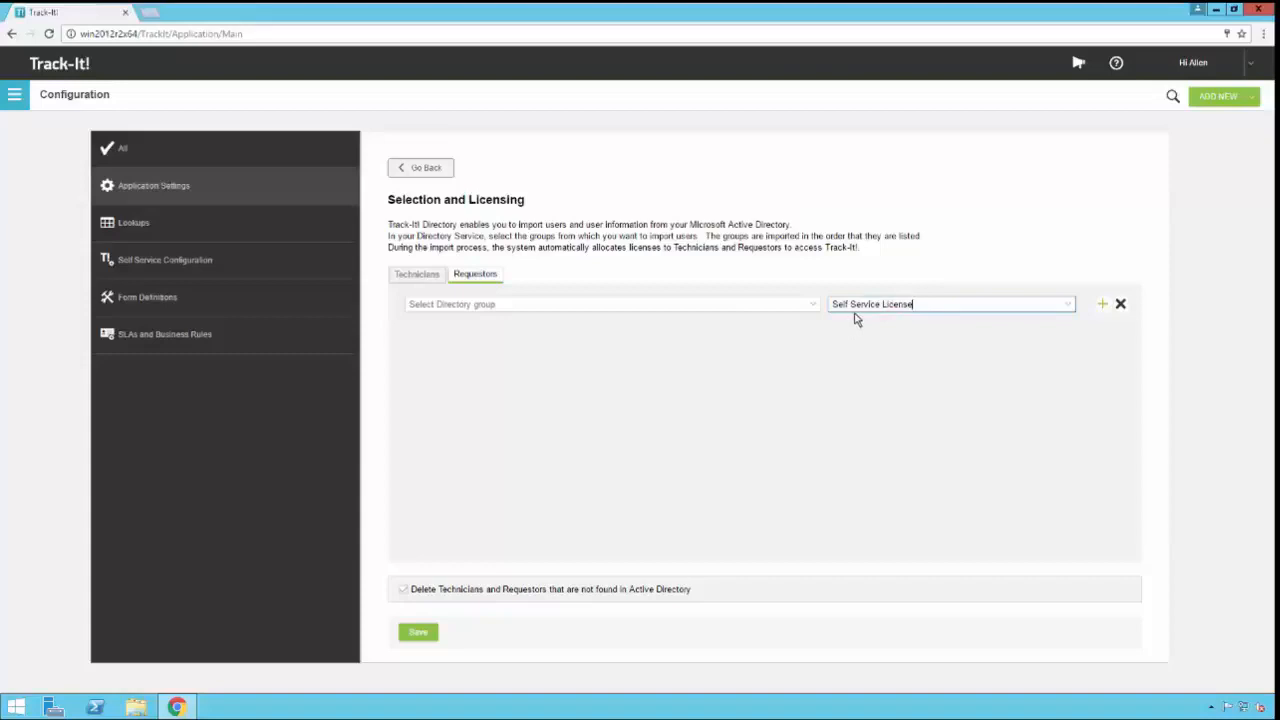
Step: Add a second requestor selection row and set its license type to No License
click(1100, 307)
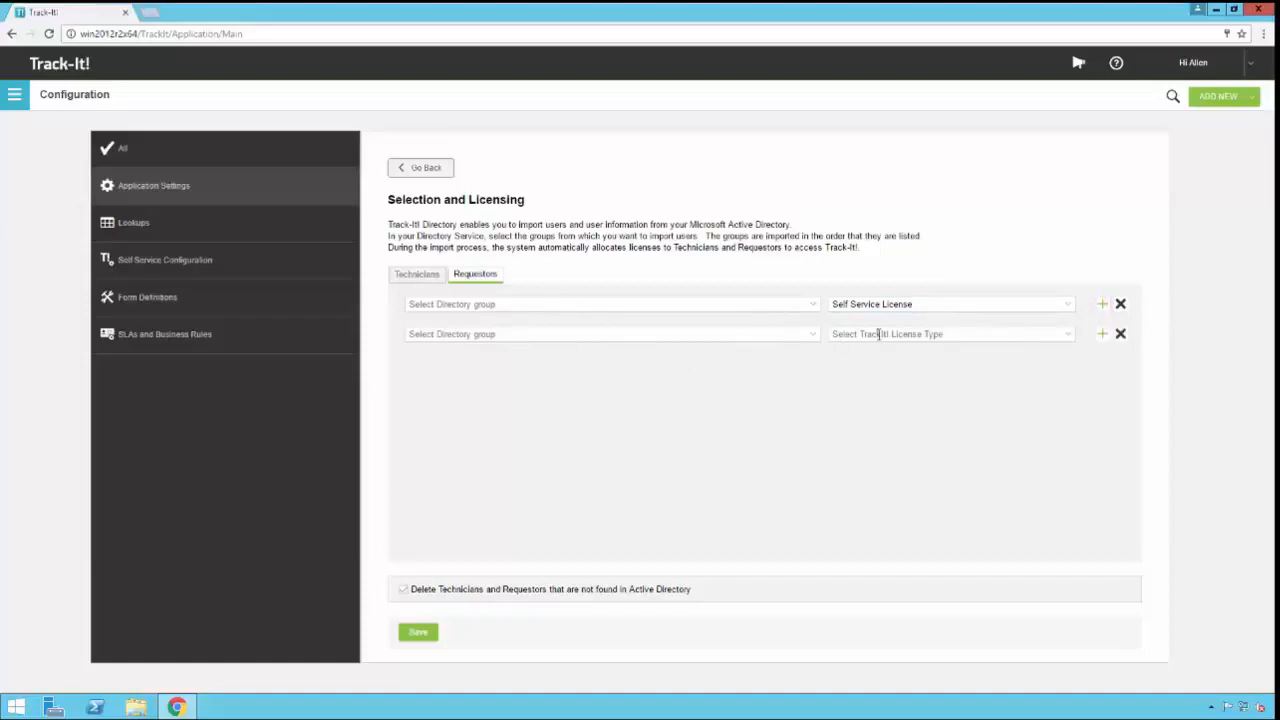
click(1068, 336)
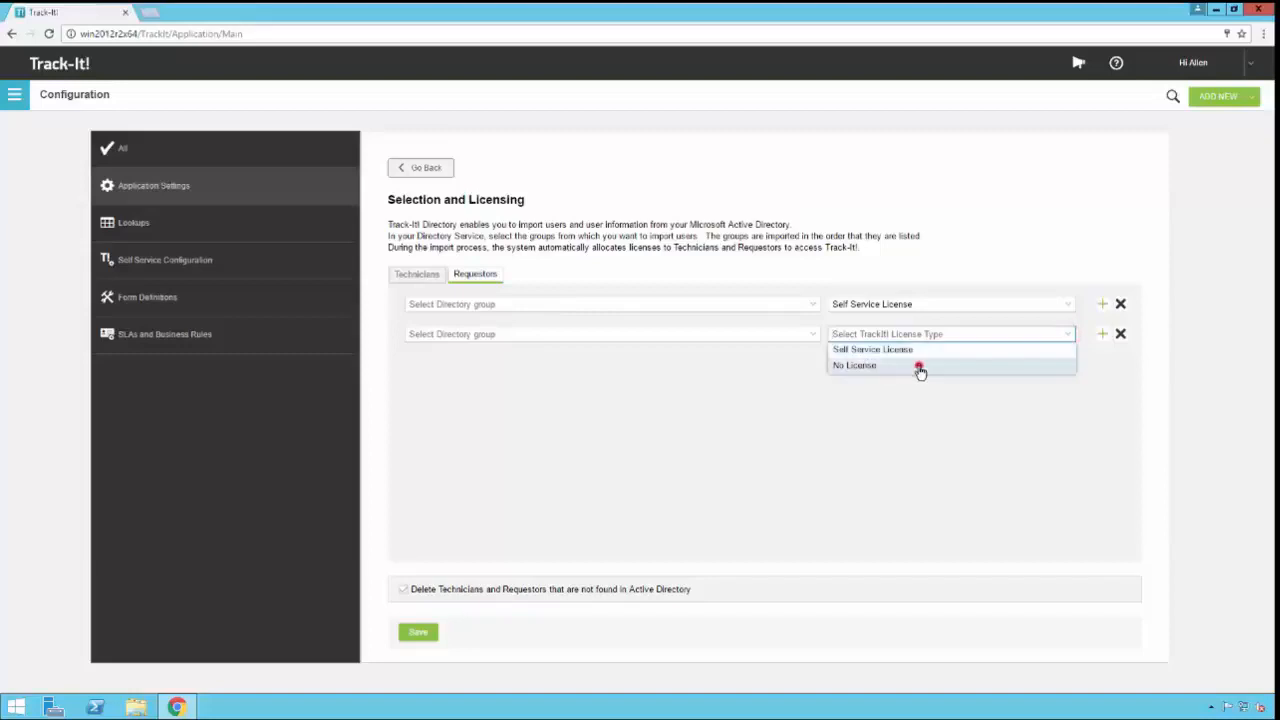
click(917, 366)
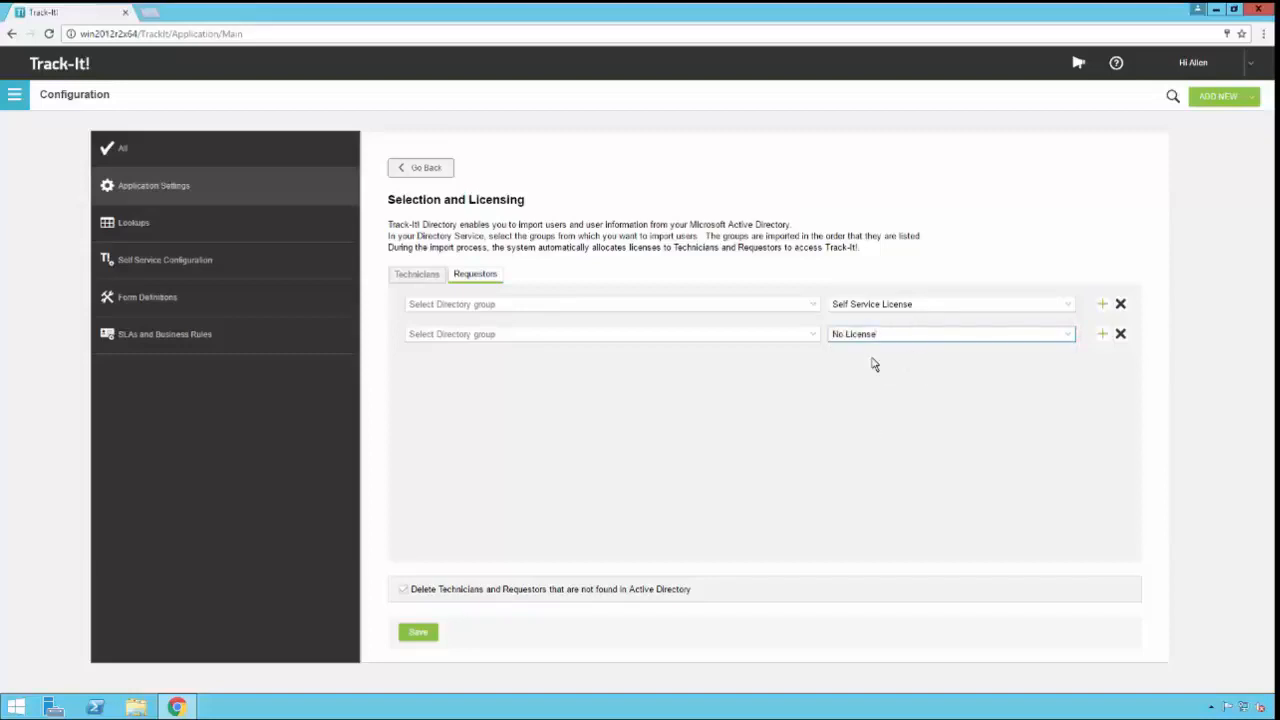
Step: Leave Selection and Licensing, discarding the unsaved changes, and open the Directory Importer's Directory Service settings
click(425, 168)
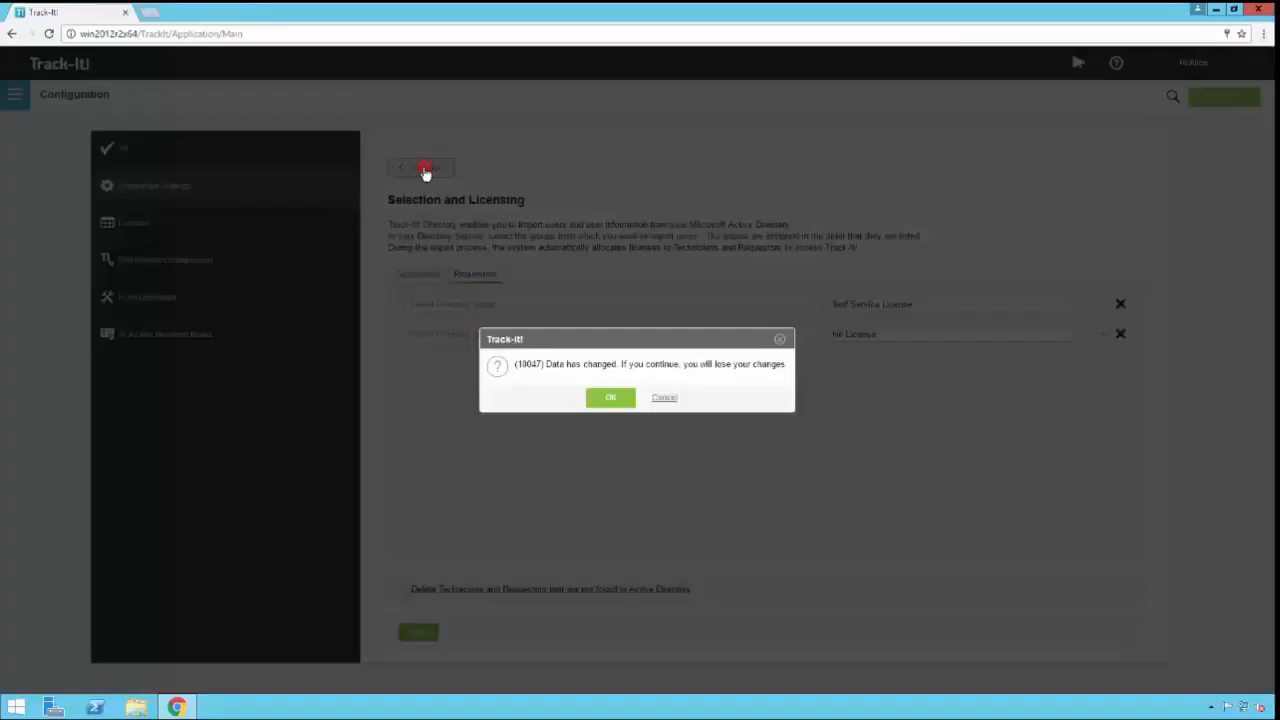
click(612, 400)
click(668, 302)
click(630, 337)
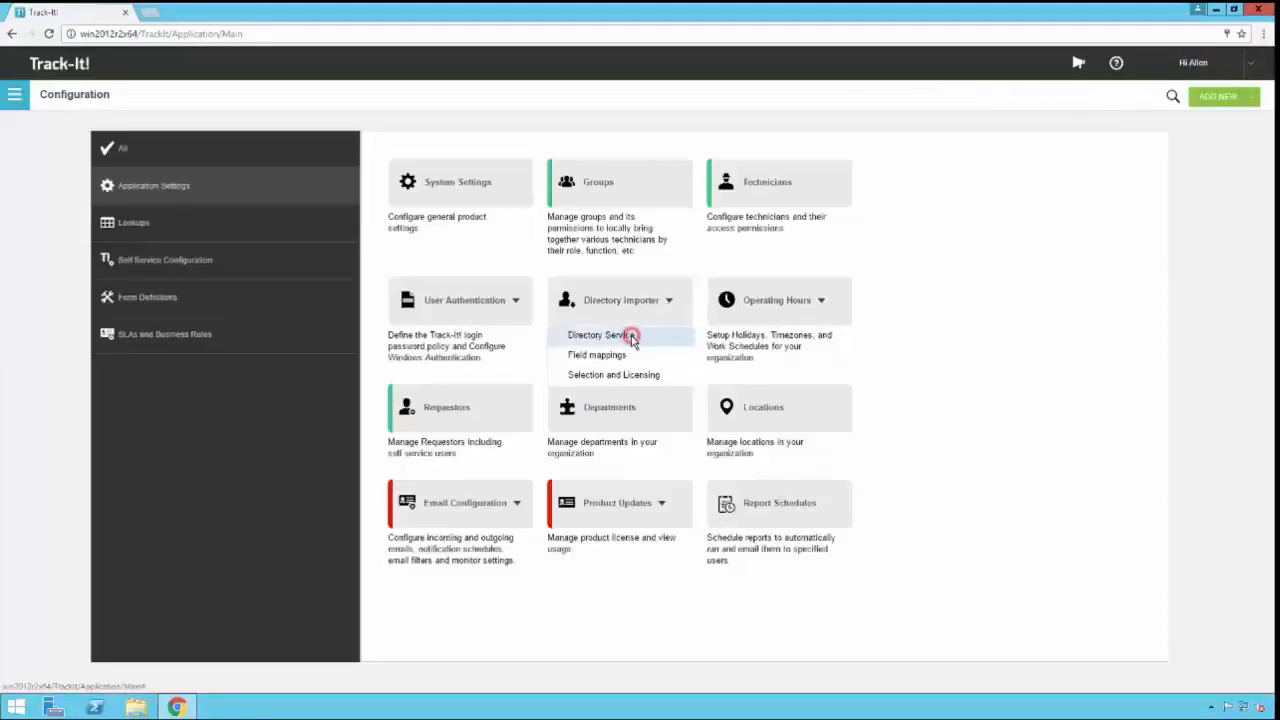